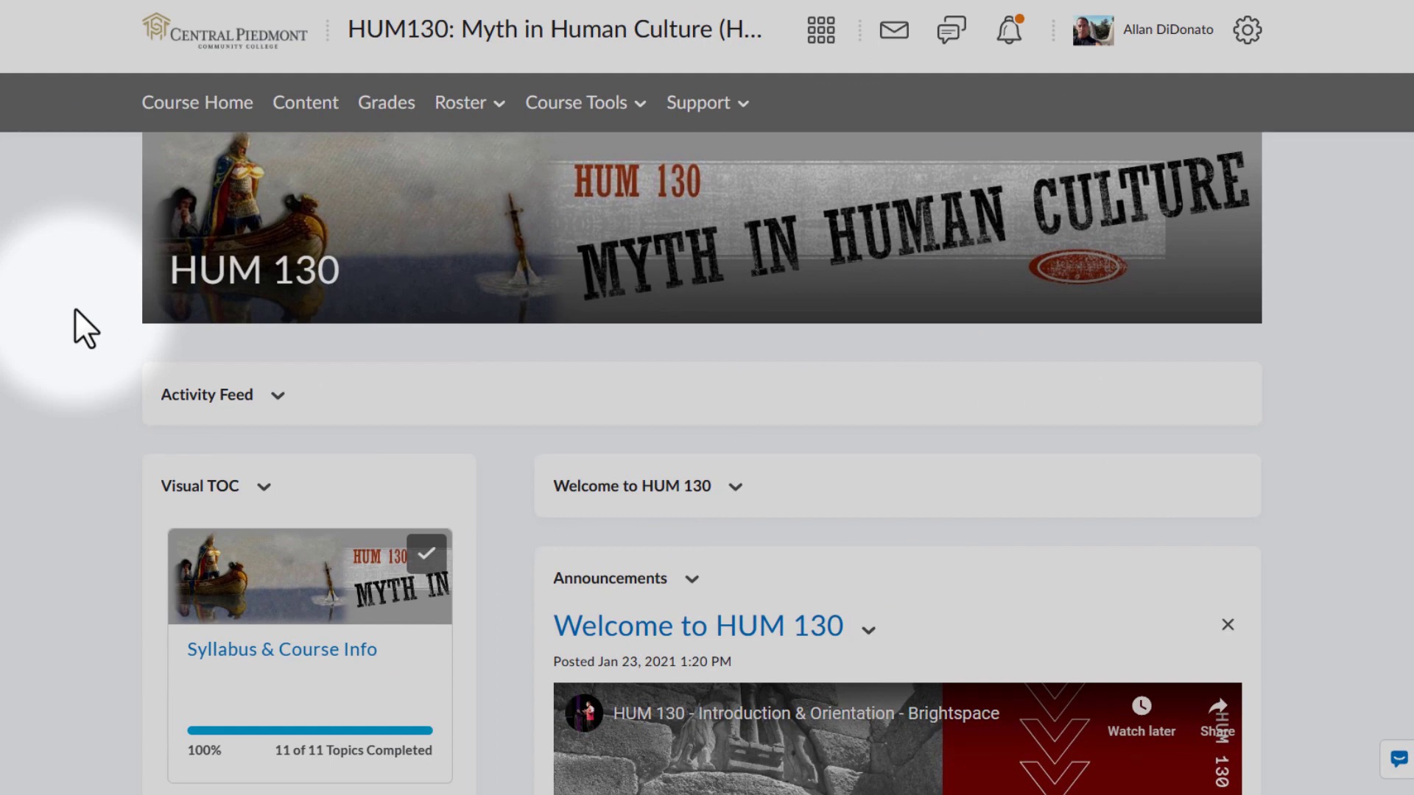
Step: As a learner, open the CPCC EVA quiz in Coursework and review its summary: due Aug 28, 2023, one attempt
{"action": "left_click", "coordinate": [1138, 37]}
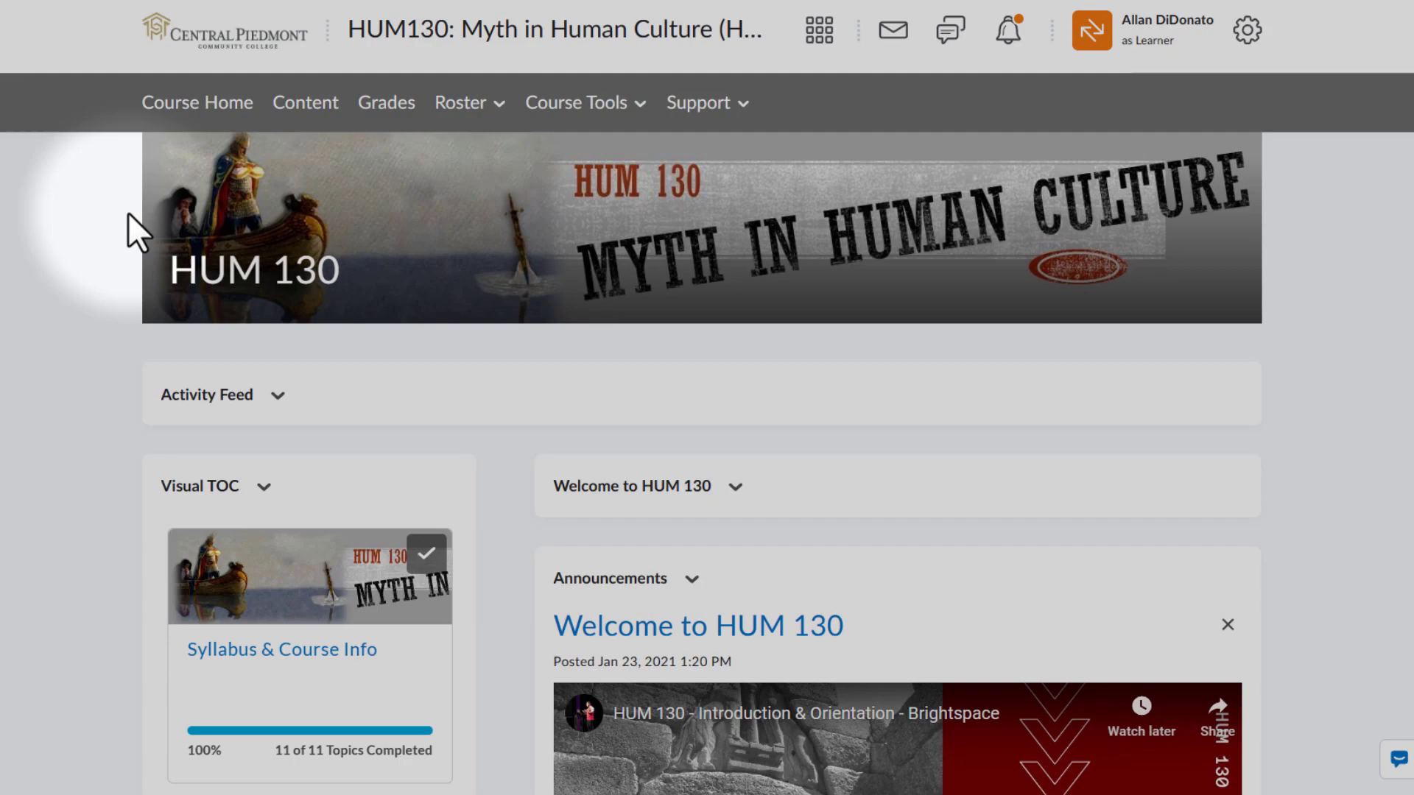
{"action": "left_click", "coordinate": [306, 103]}
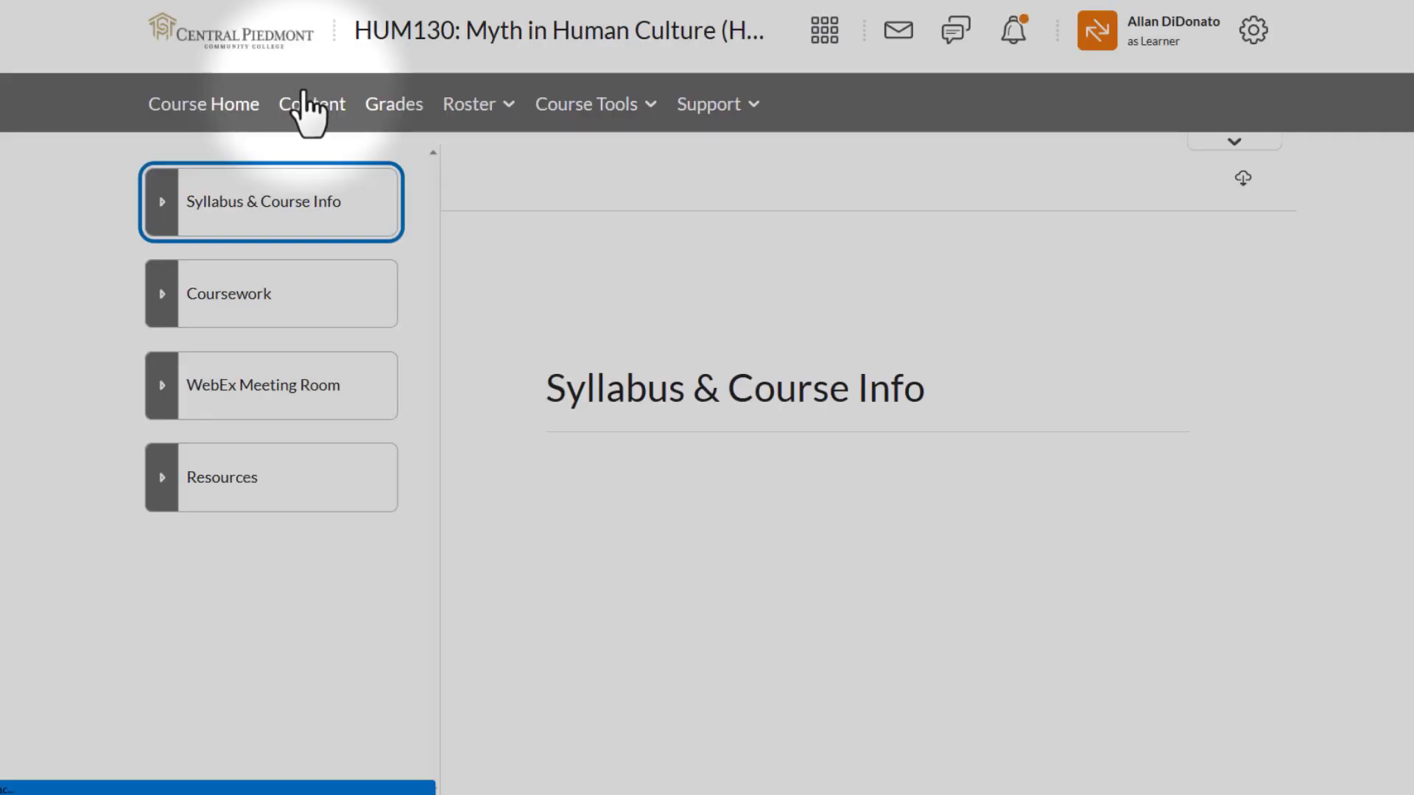
{"action": "left_click", "coordinate": [228, 313]}
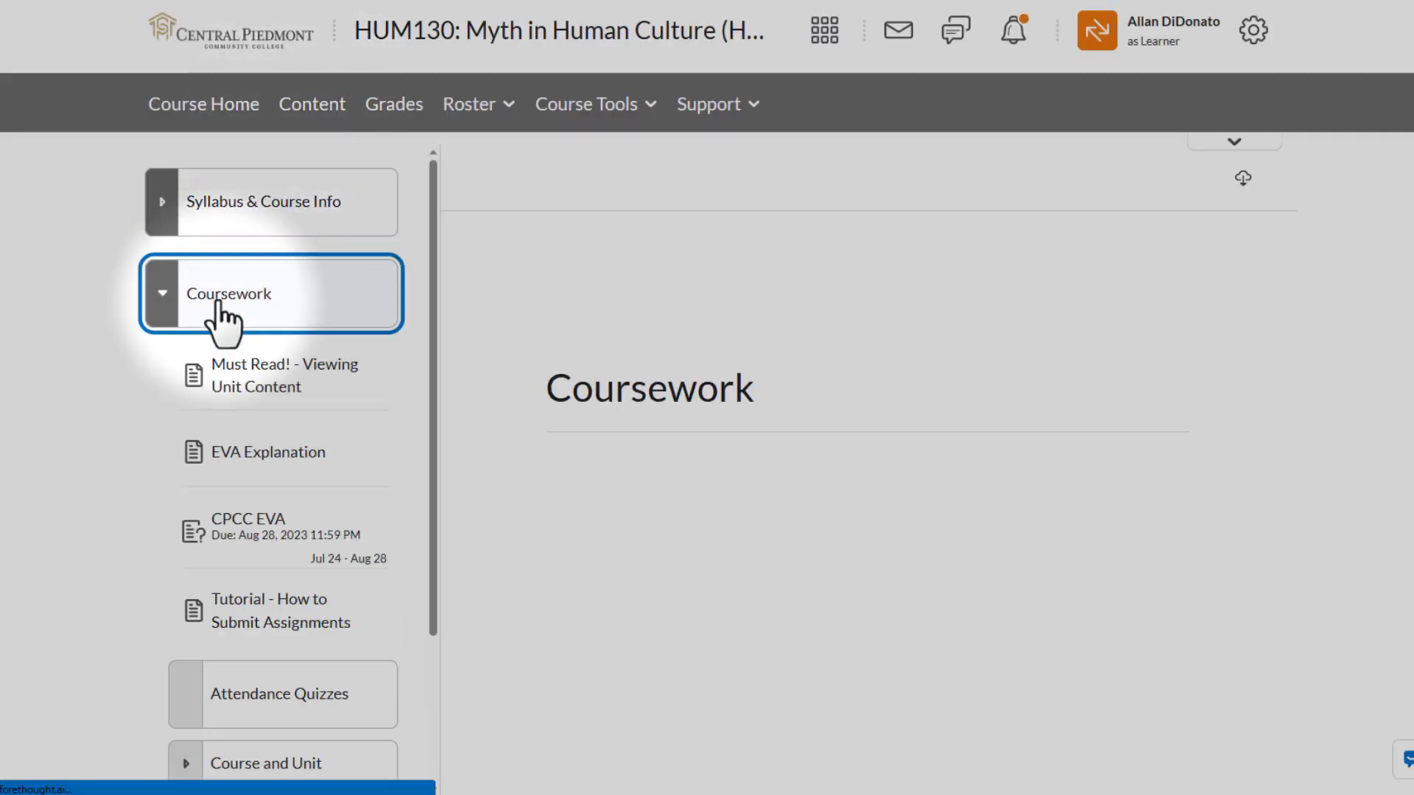
{"action": "left_click", "coordinate": [226, 542]}
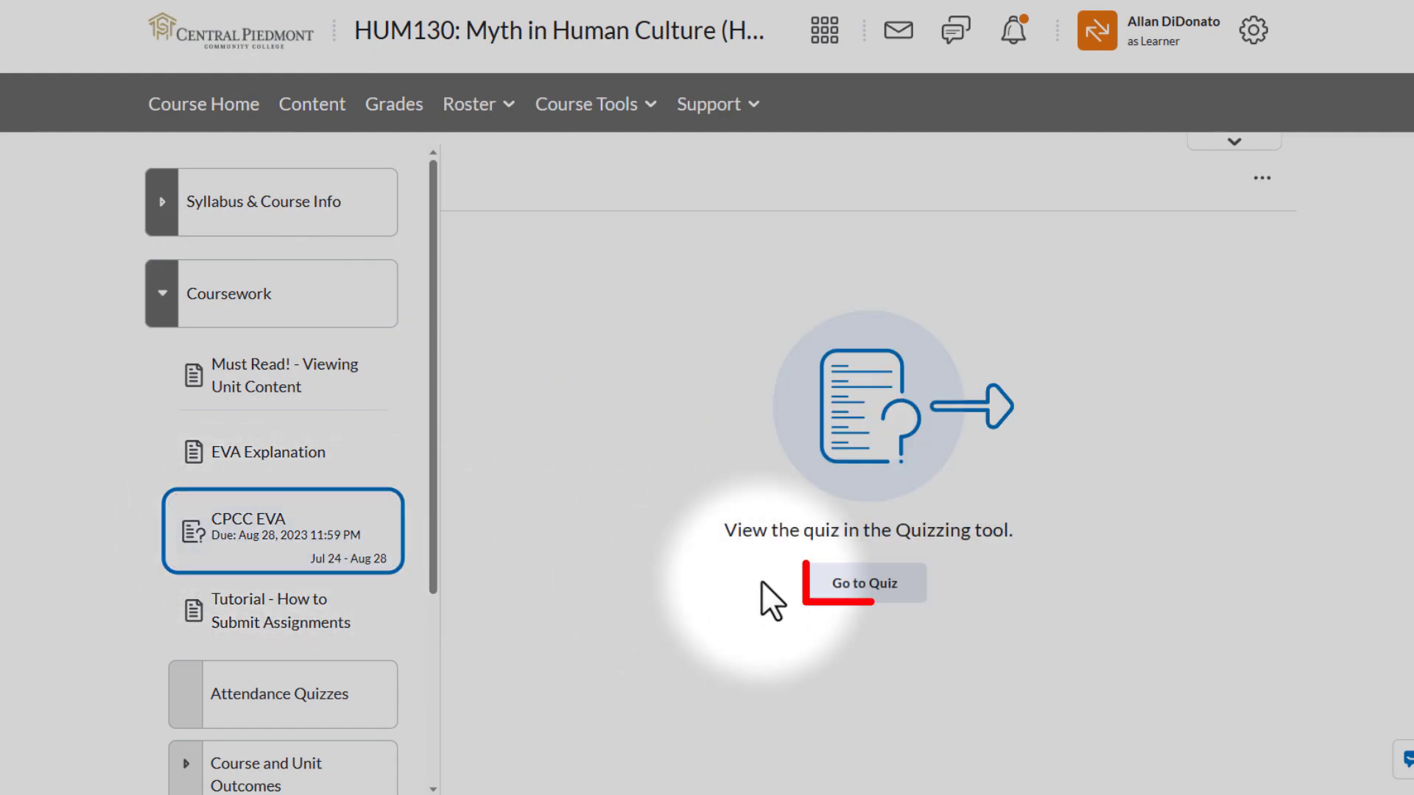
{"action": "left_click", "coordinate": [858, 585]}
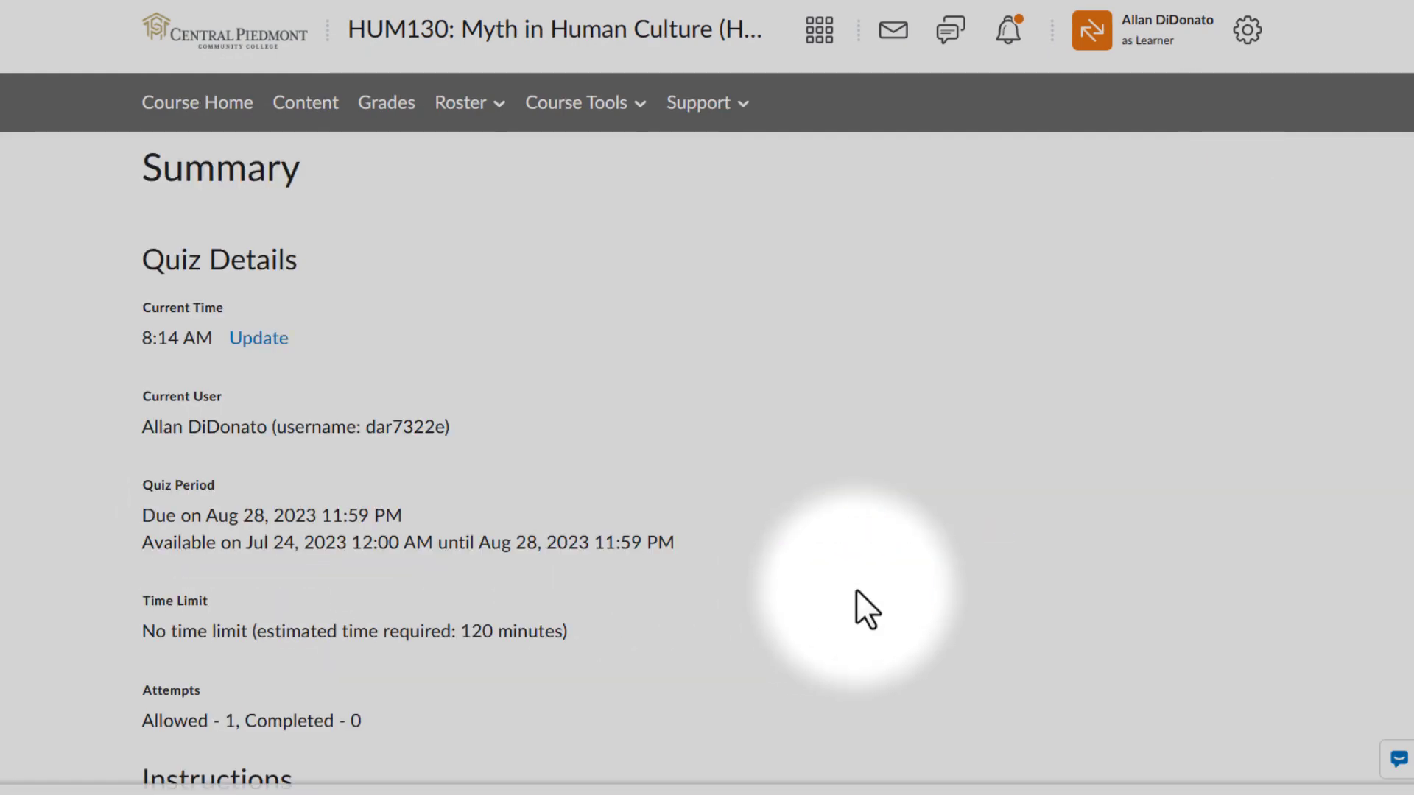
{"action": "scroll", "coordinate": [866, 608], "scroll_direction": "down", "scroll_amount": 3}
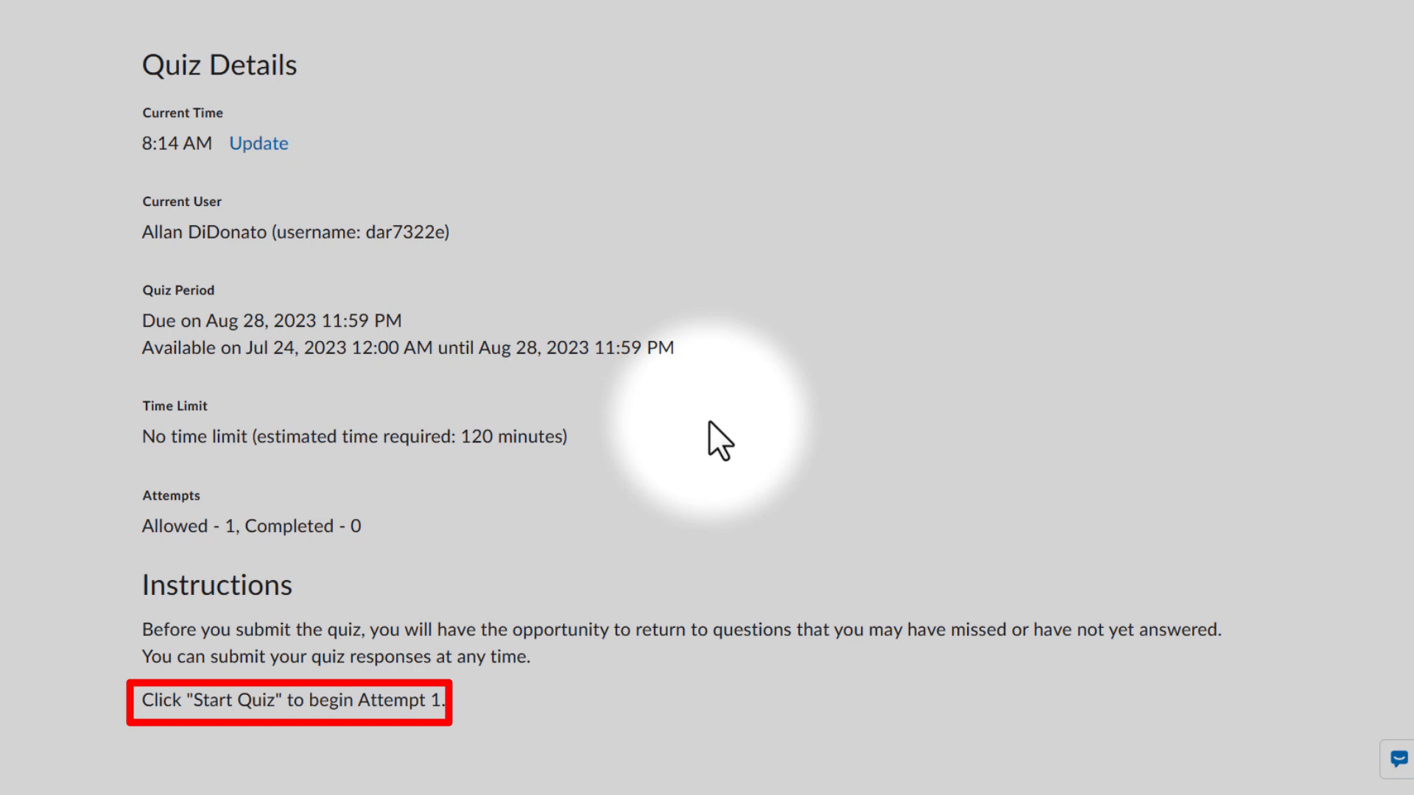
{"action": "scroll", "coordinate": [709, 420], "scroll_direction": "up", "scroll_amount": 3}
Step: Exit learner view and open Grades to check the Test Student row (0 / 101, CPCC EVA out of 20)
{"action": "left_click", "coordinate": [1127, 43]}
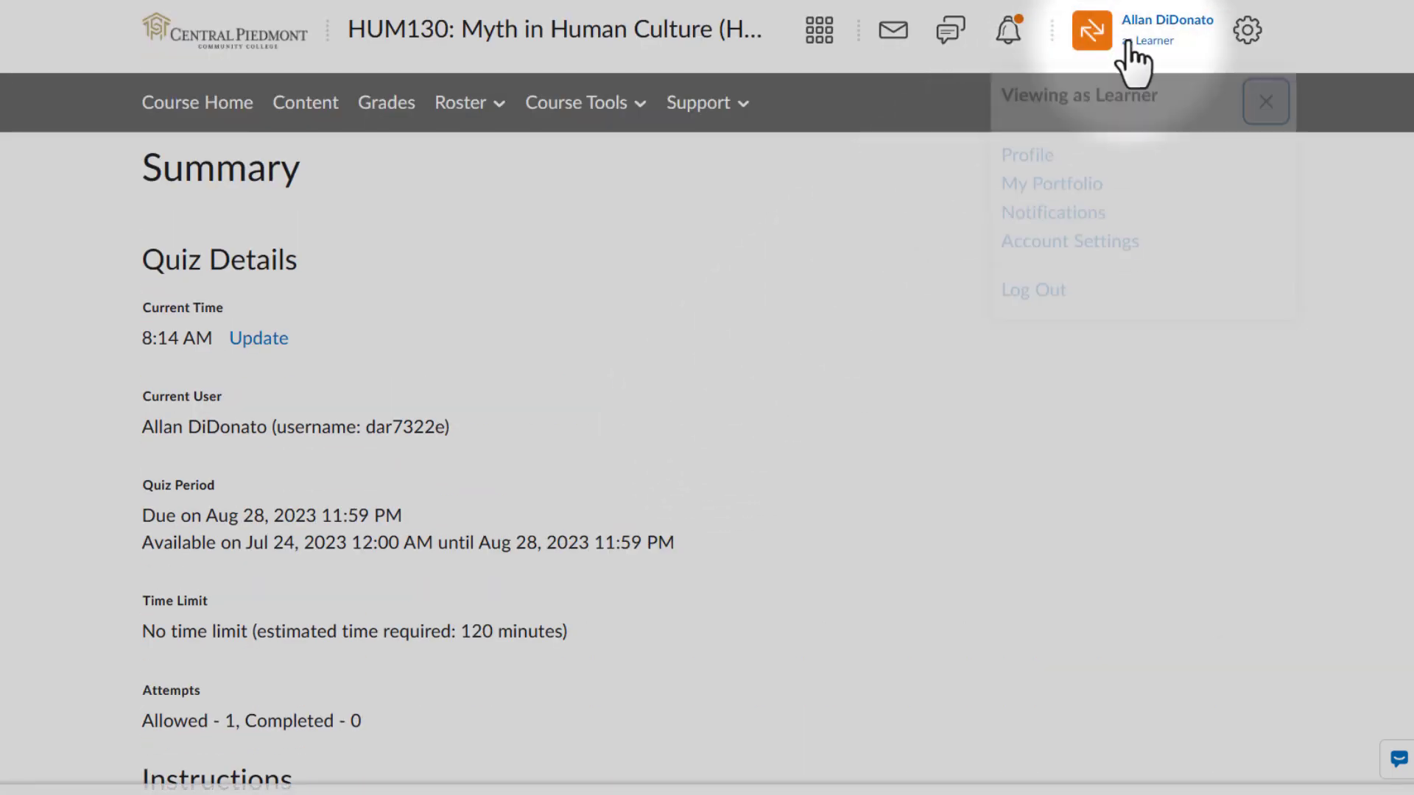
{"action": "left_click", "coordinate": [1265, 103]}
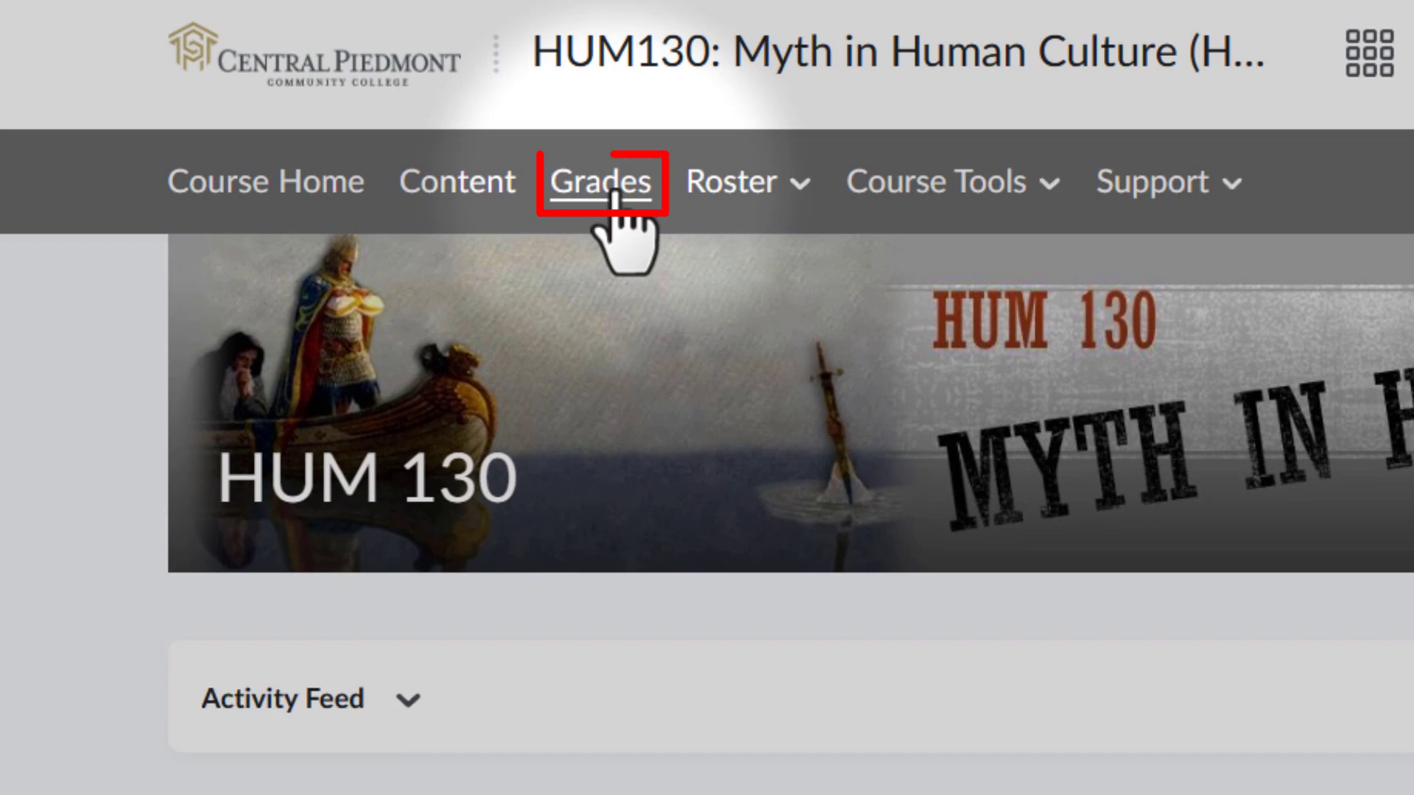
{"action": "left_click", "coordinate": [614, 191]}
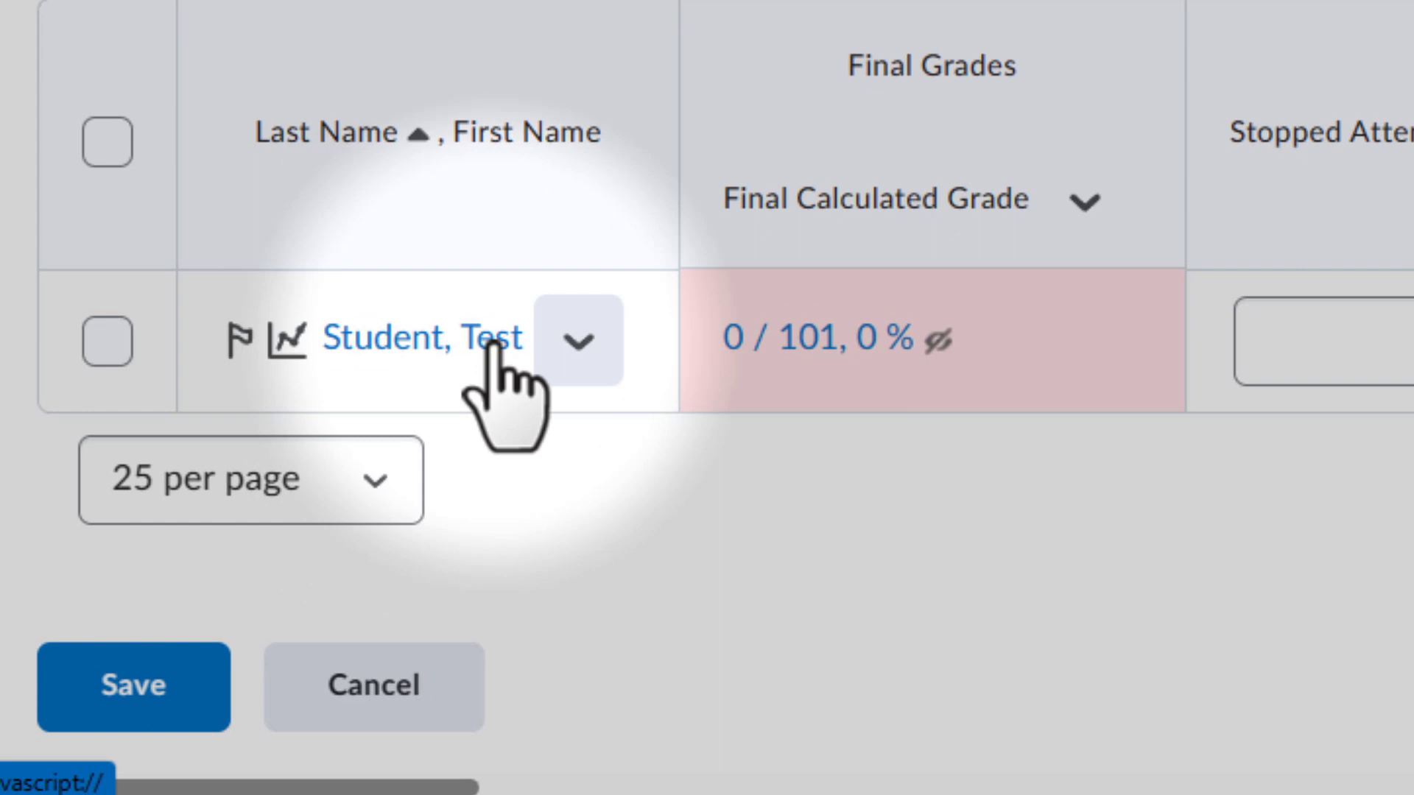
{"action": "left_click", "coordinate": [589, 343]}
{"action": "scroll", "coordinate": [663, 479], "scroll_direction": "down", "scroll_amount": 3}
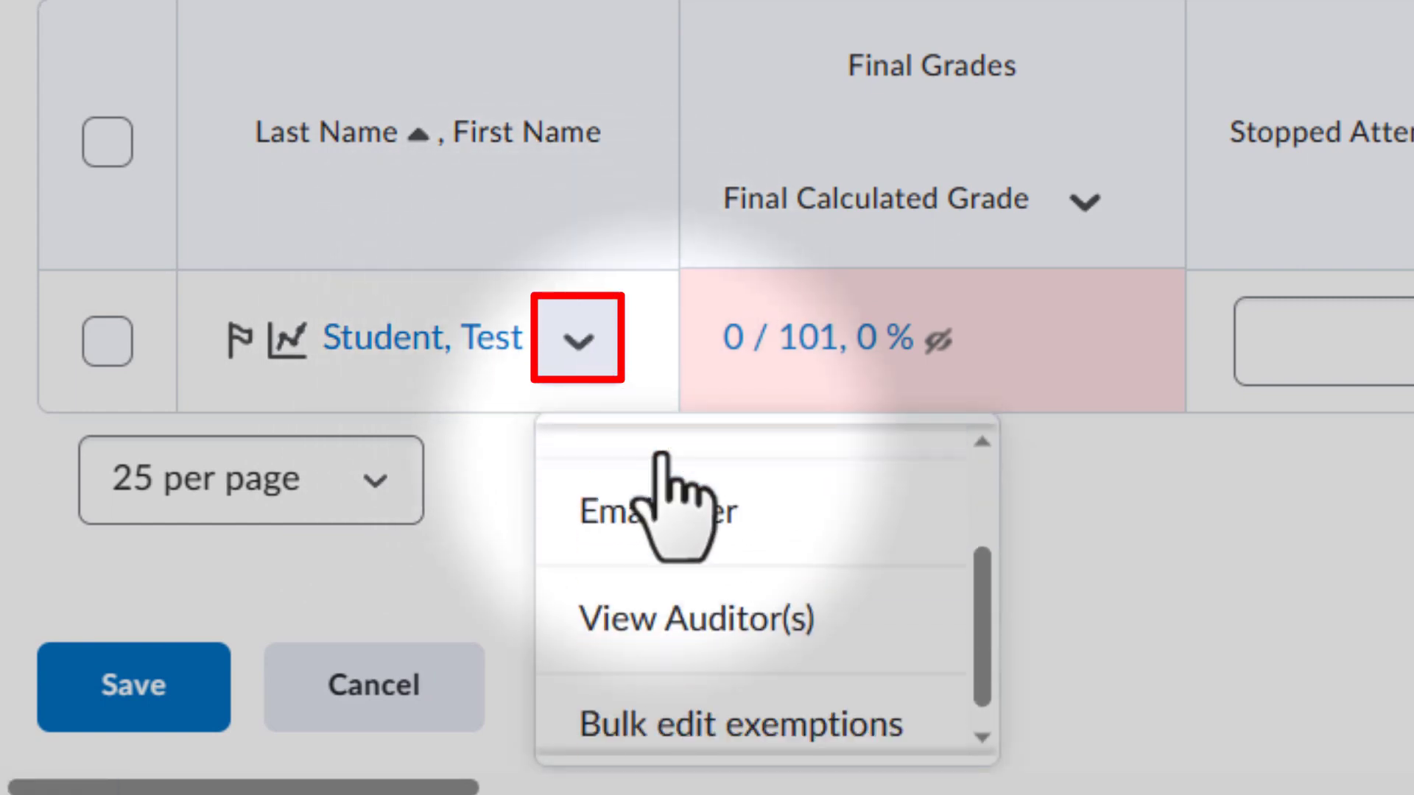
{"action": "left_click", "coordinate": [581, 346]}
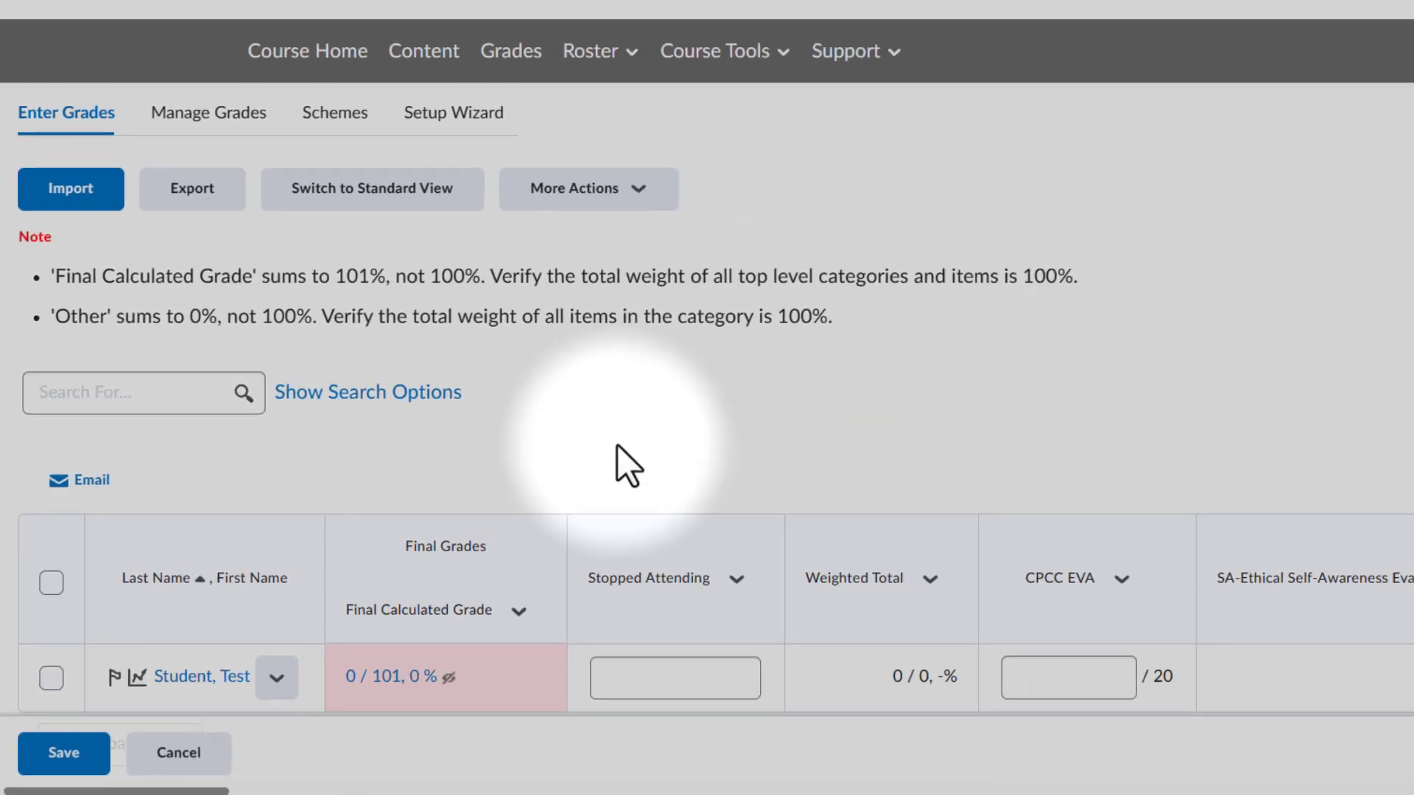
Step: Open the Classlist through Course Admin and choose Impersonate for the Test Student
{"action": "left_click", "coordinate": [735, 60]}
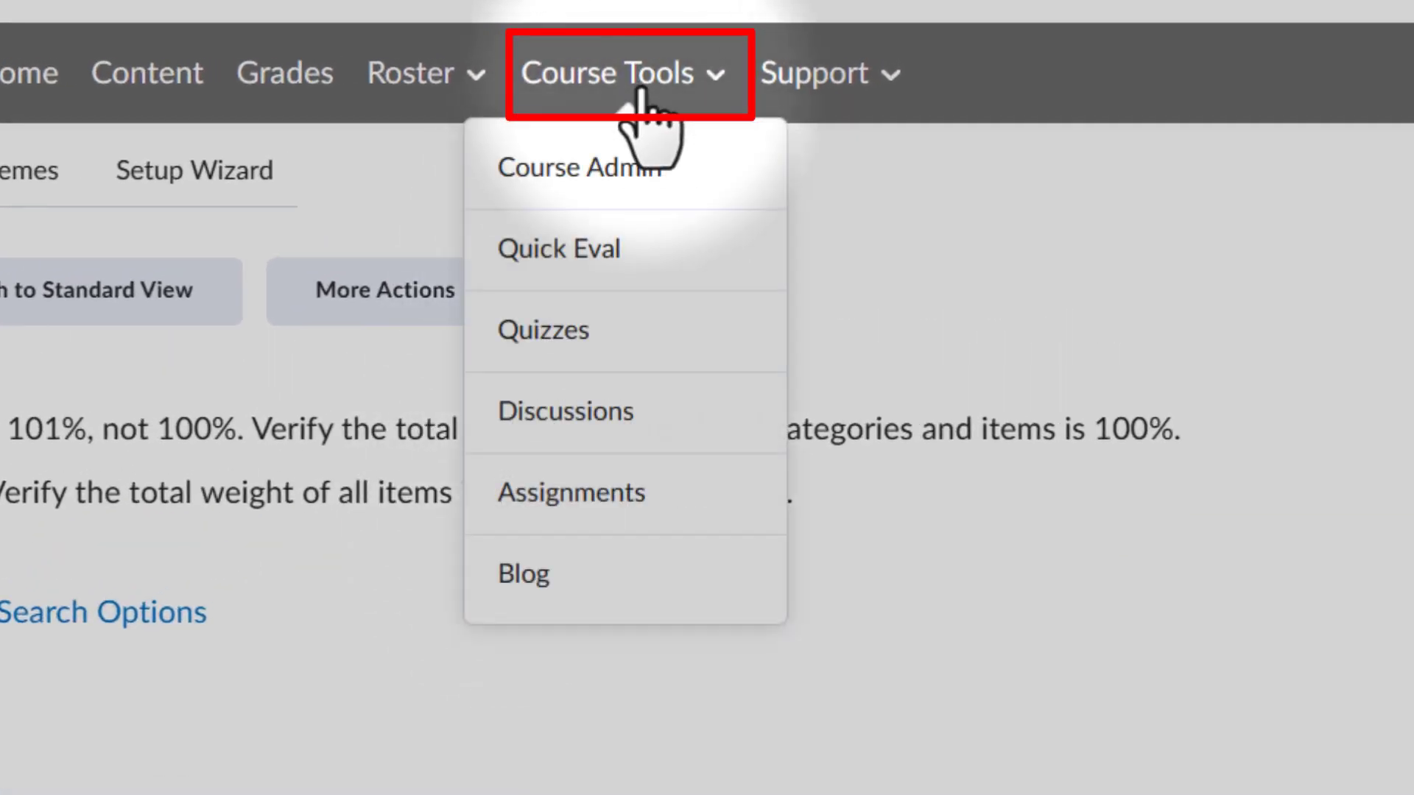
{"action": "left_click", "coordinate": [611, 160]}
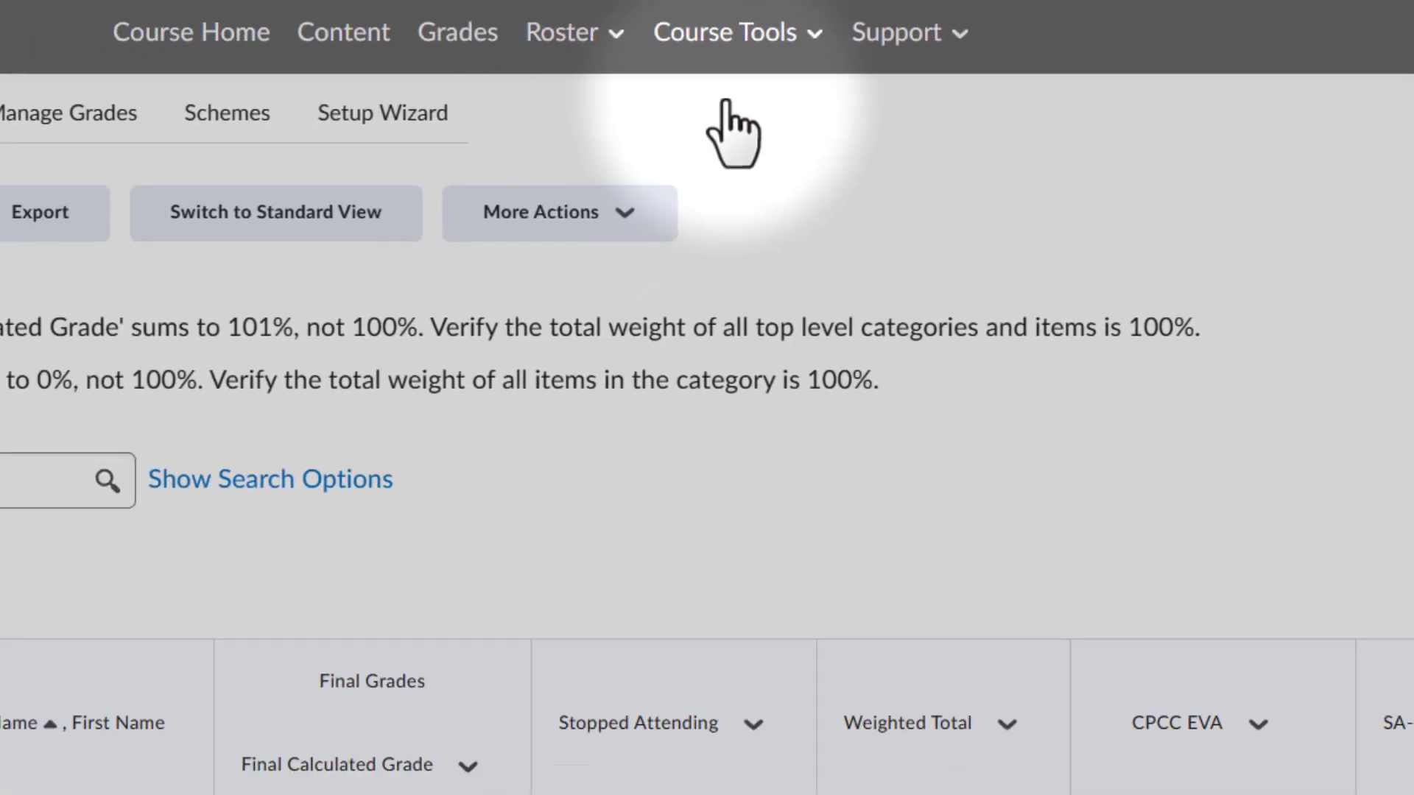
{"action": "scroll", "coordinate": [759, 121], "scroll_direction": "down", "scroll_amount": 3}
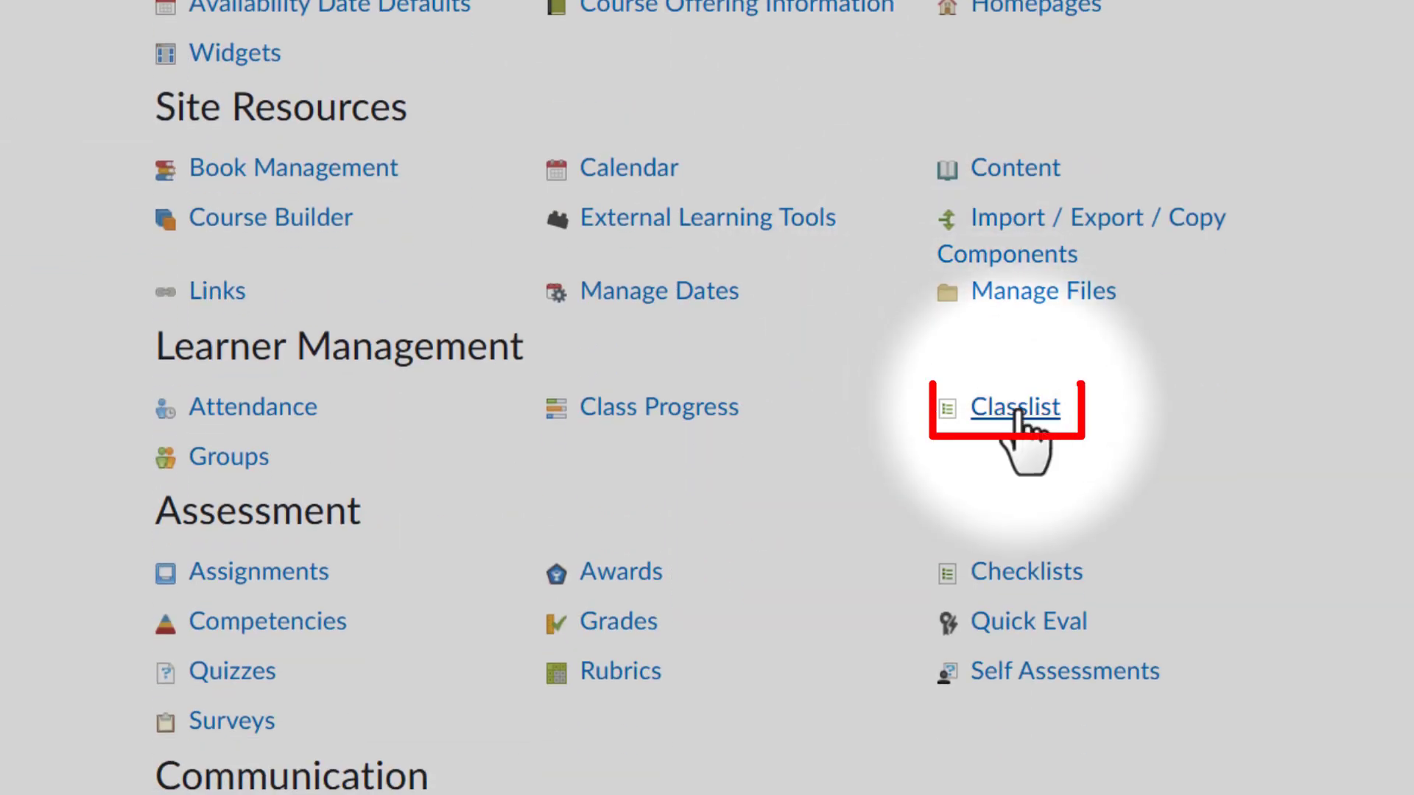
{"action": "left_click", "coordinate": [1018, 412]}
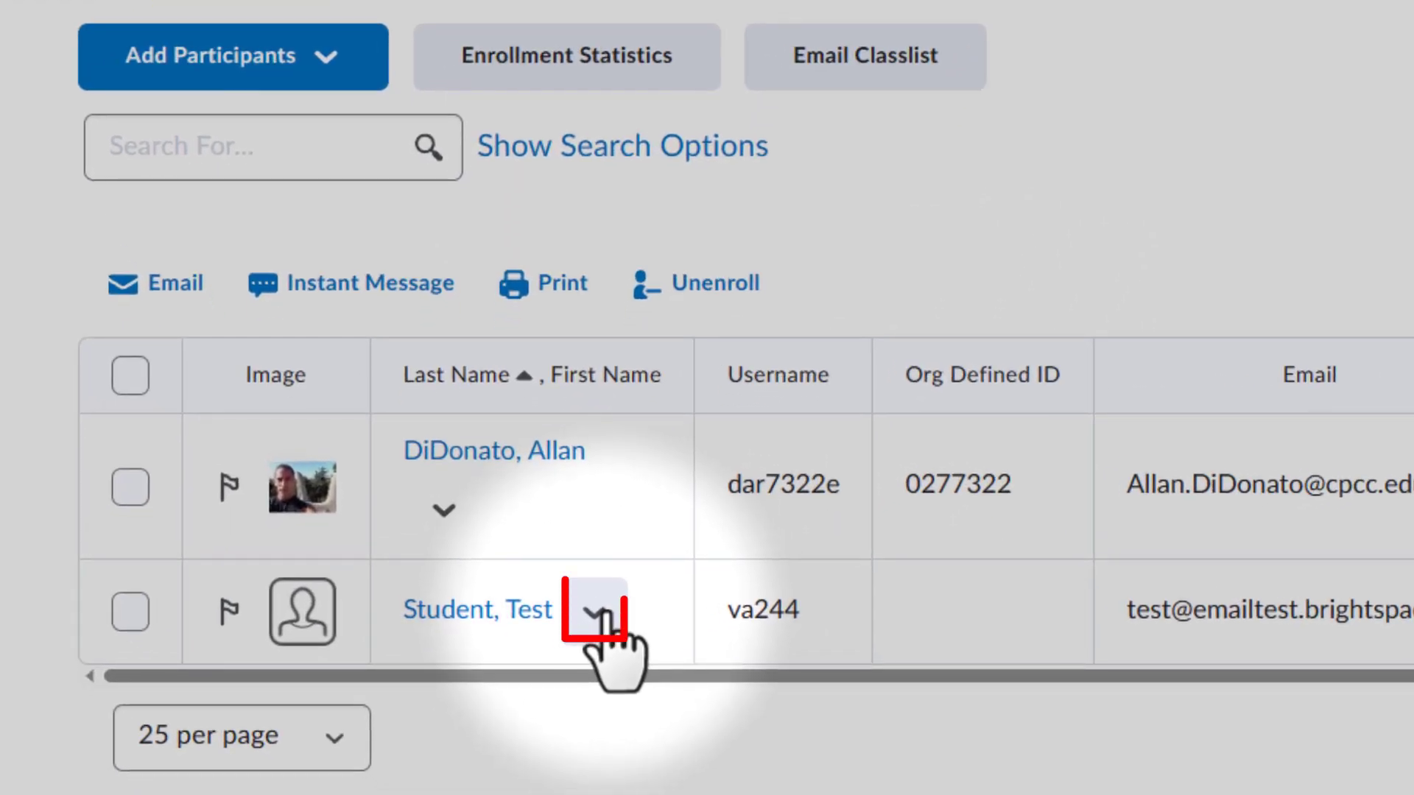
{"action": "left_click", "coordinate": [595, 613]}
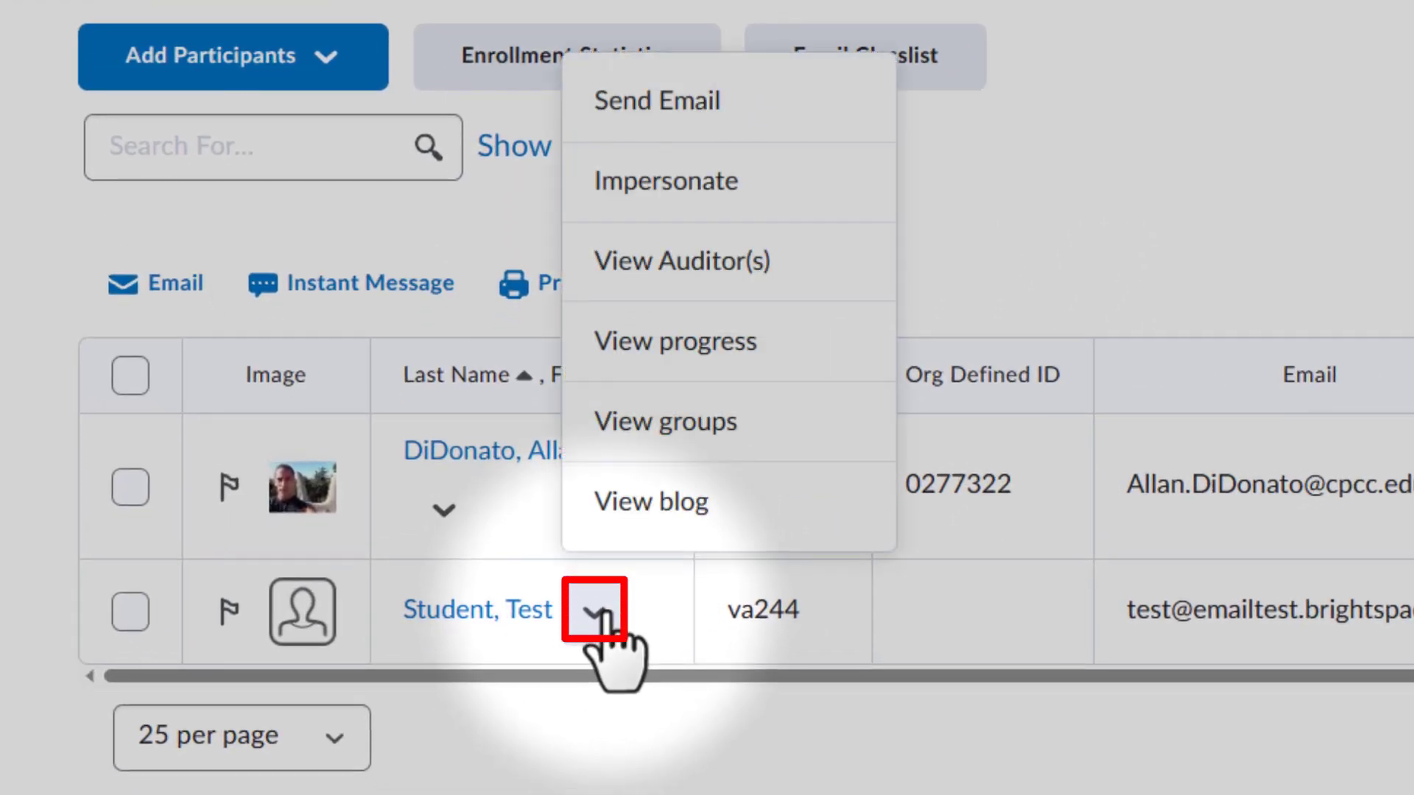
{"action": "left_click", "coordinate": [777, 188]}
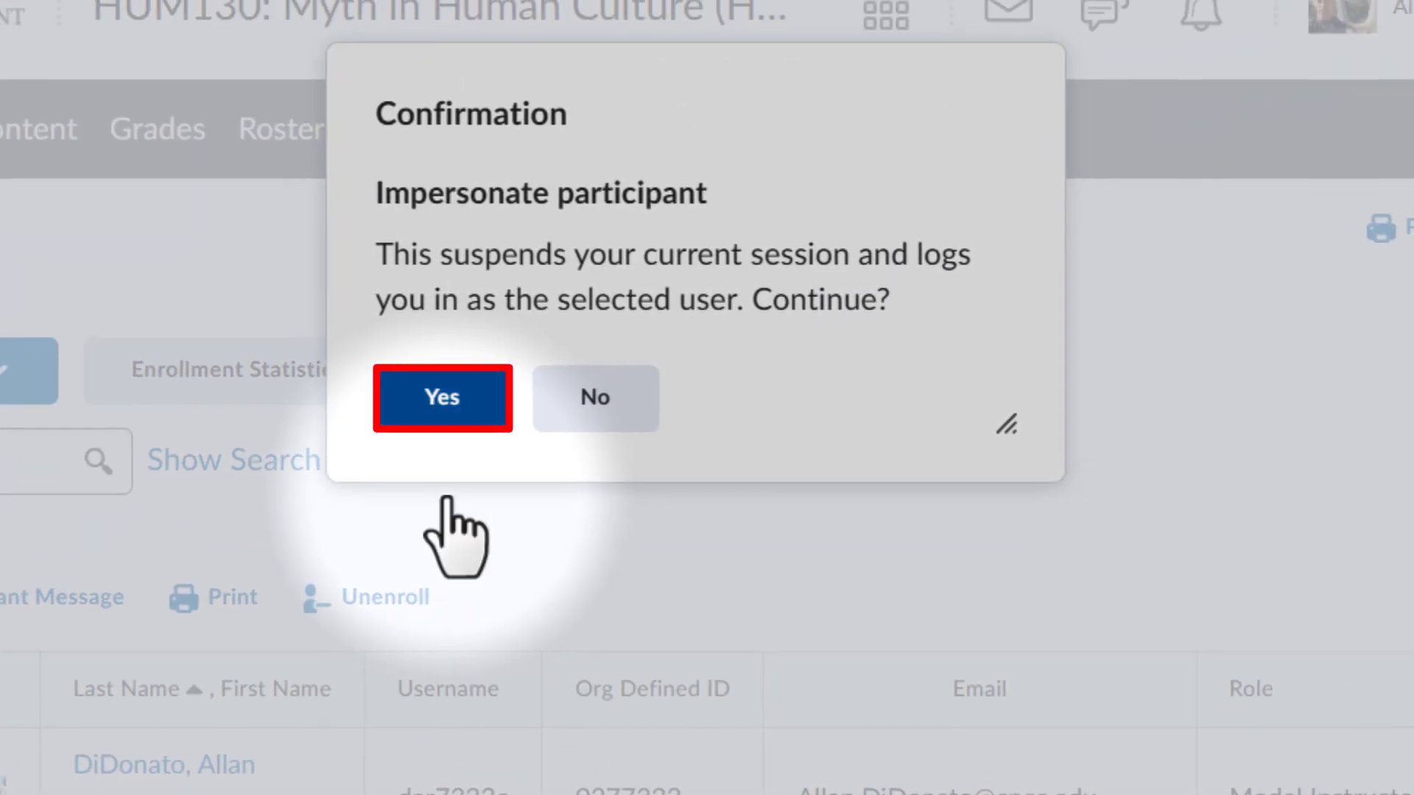
Step: Confirm impersonating the Test Student, then open the CPCC EVA topic in the Coursework module
{"action": "left_click", "coordinate": [460, 419]}
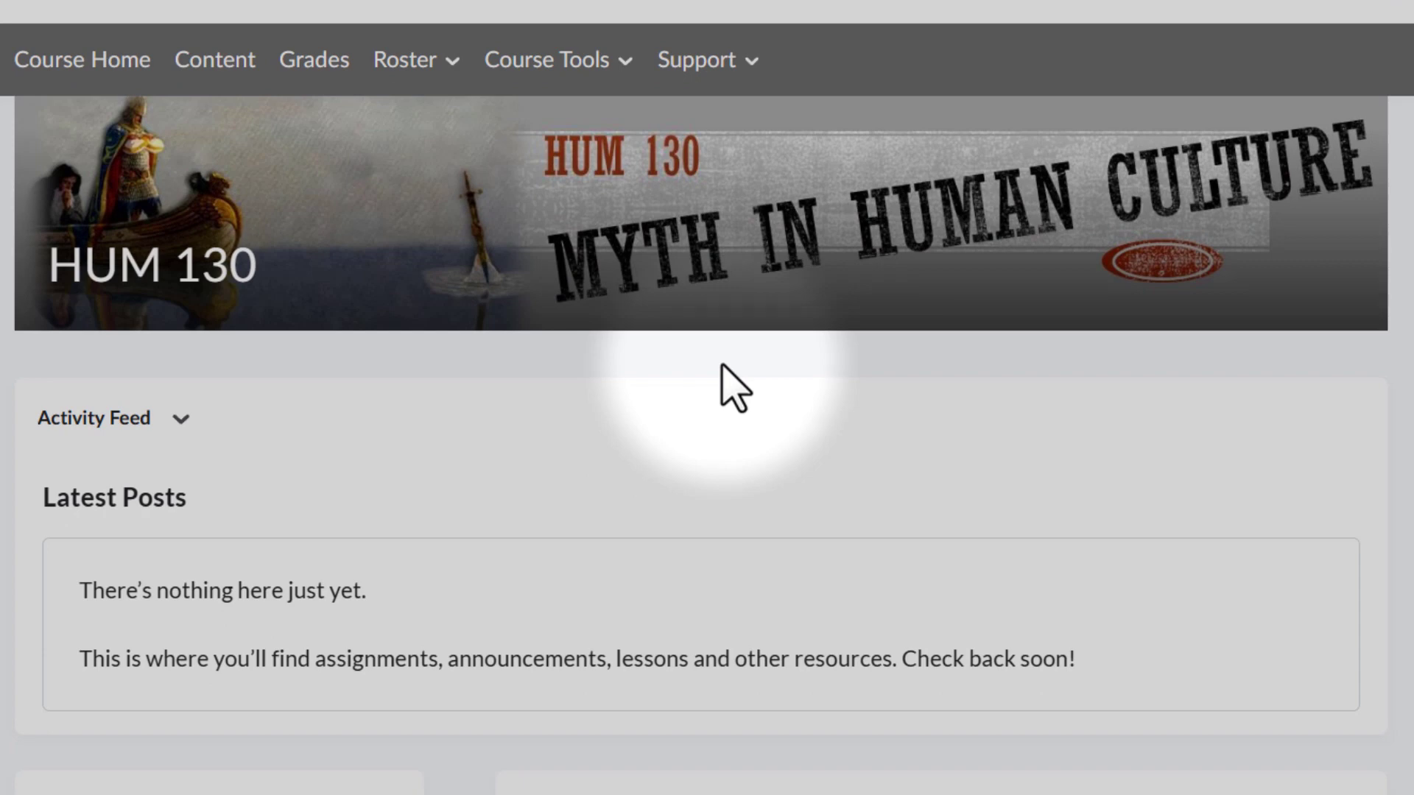
{"action": "left_click", "coordinate": [212, 66]}
{"action": "left_click", "coordinate": [86, 302]}
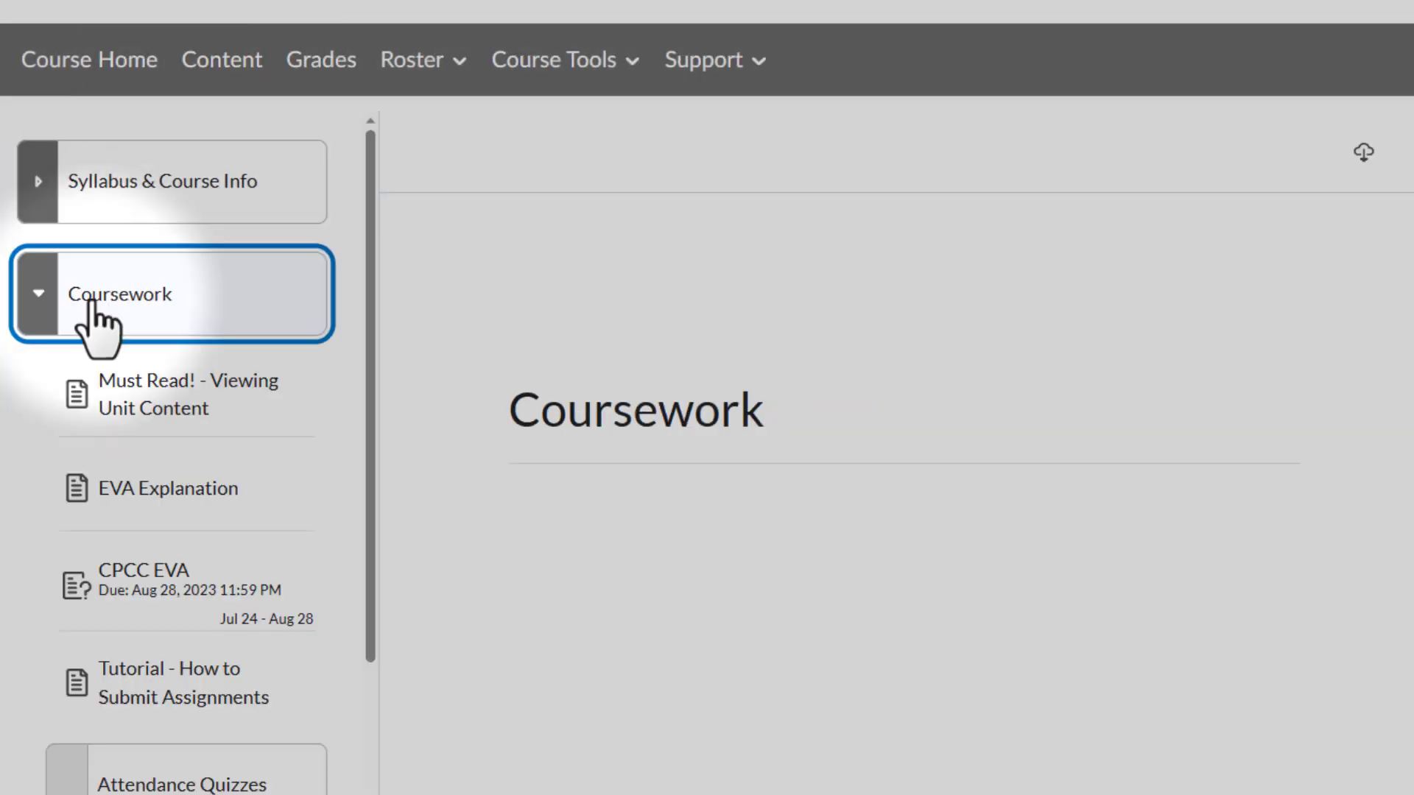
{"action": "scroll", "coordinate": [96, 316], "scroll_direction": "down", "scroll_amount": 2}
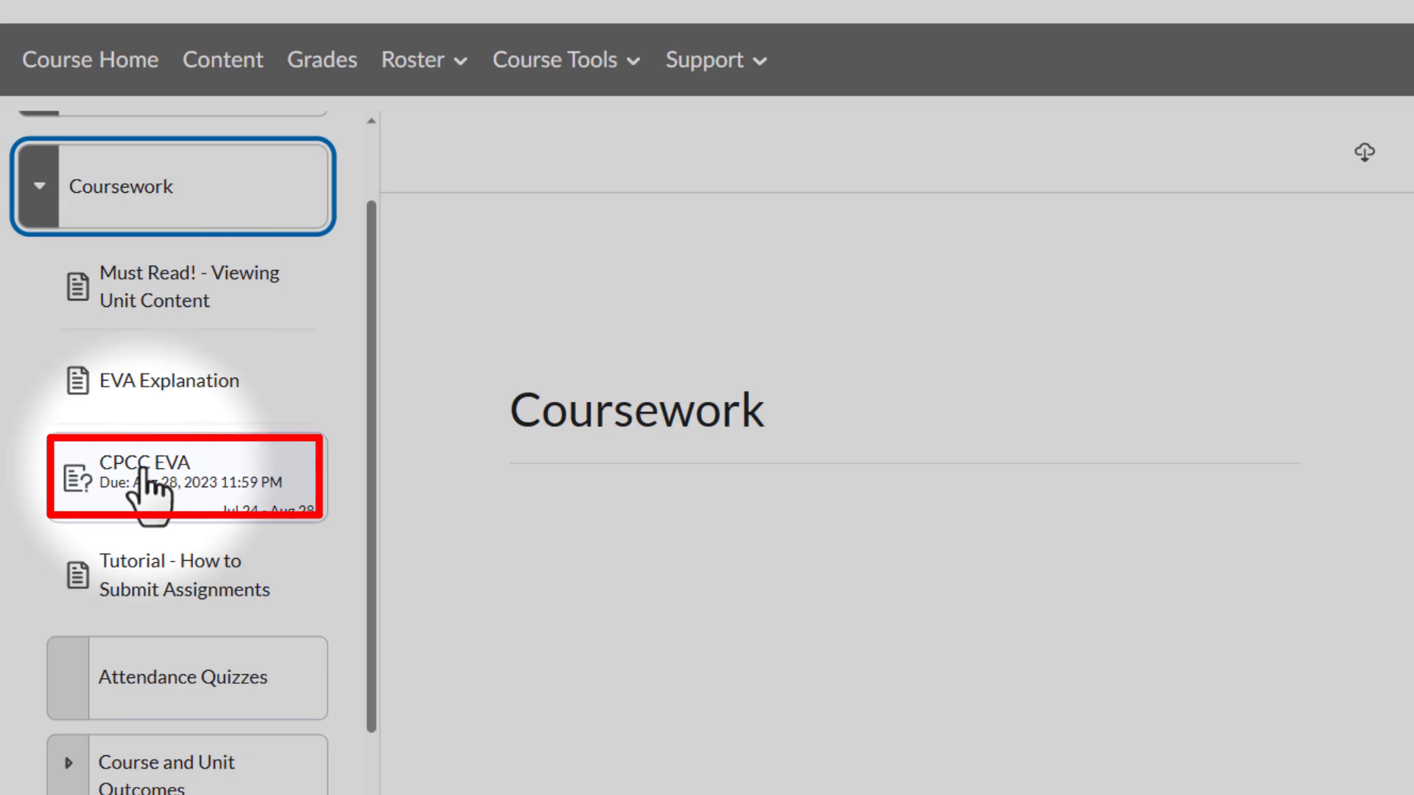
{"action": "scroll", "coordinate": [147, 490], "scroll_direction": "down", "scroll_amount": 4}
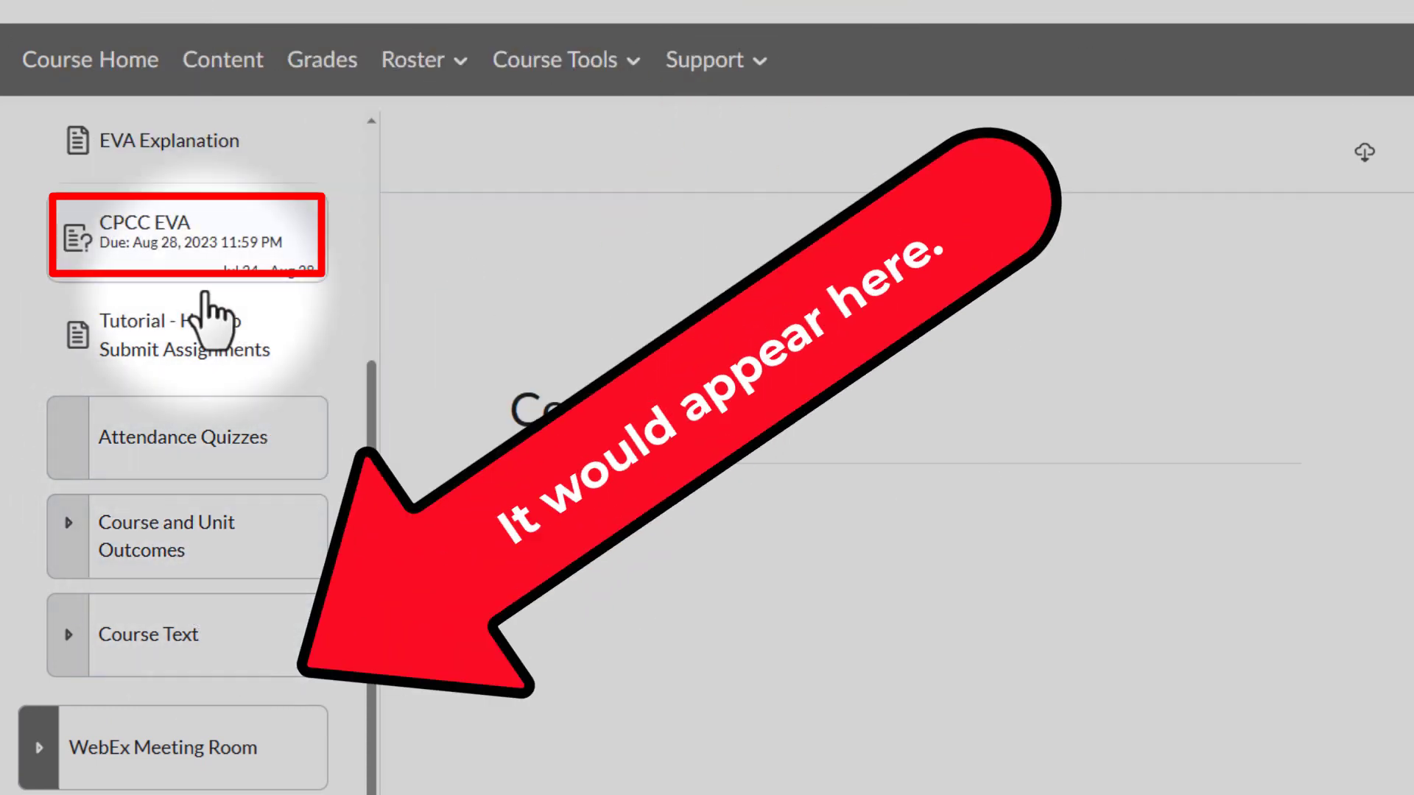
{"action": "left_click", "coordinate": [197, 249]}
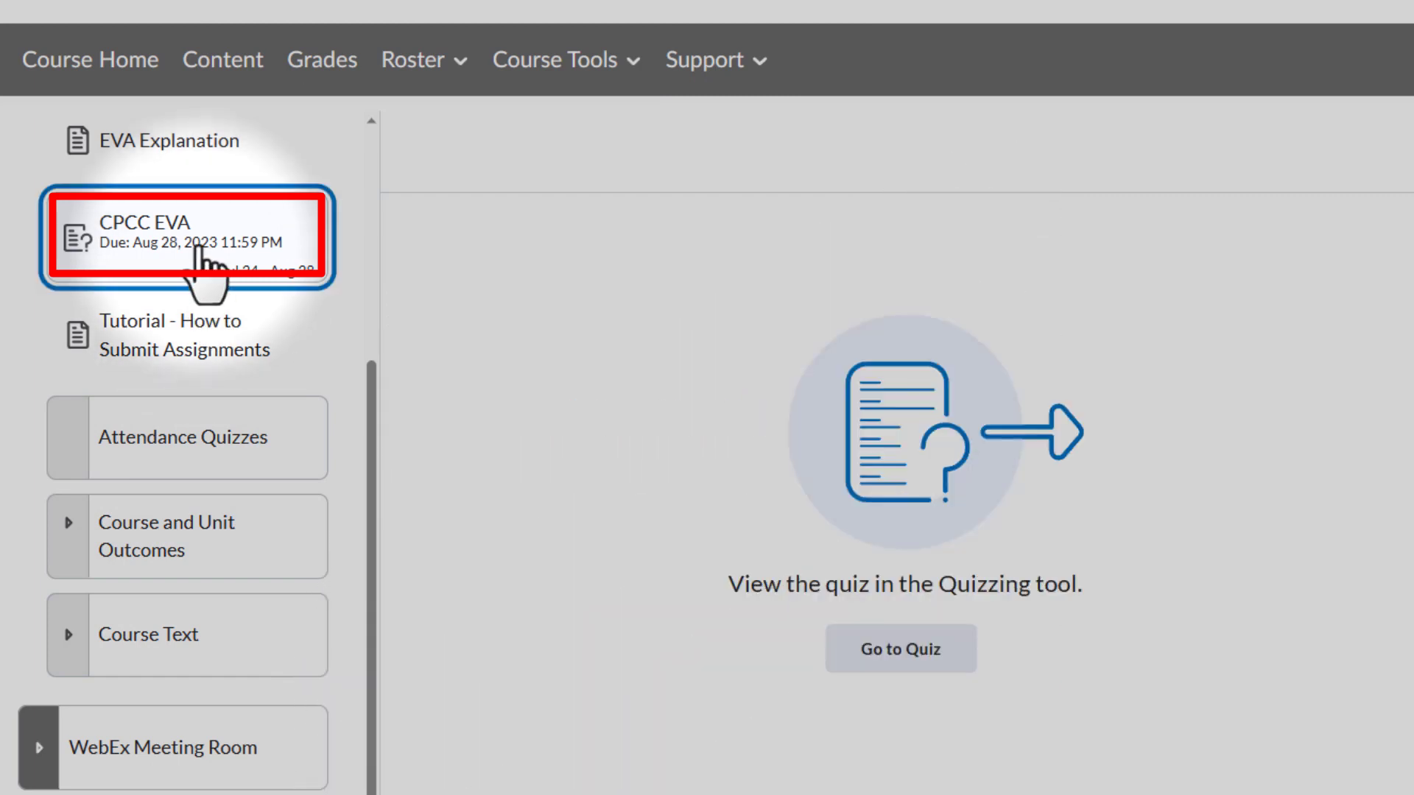
Step: Start the CPCC EVA attempt and answer True for Question 1 and 'Essay' for Question 2
{"action": "left_click", "coordinate": [873, 652]}
{"action": "scroll", "coordinate": [811, 435], "scroll_direction": "down", "scroll_amount": 4}
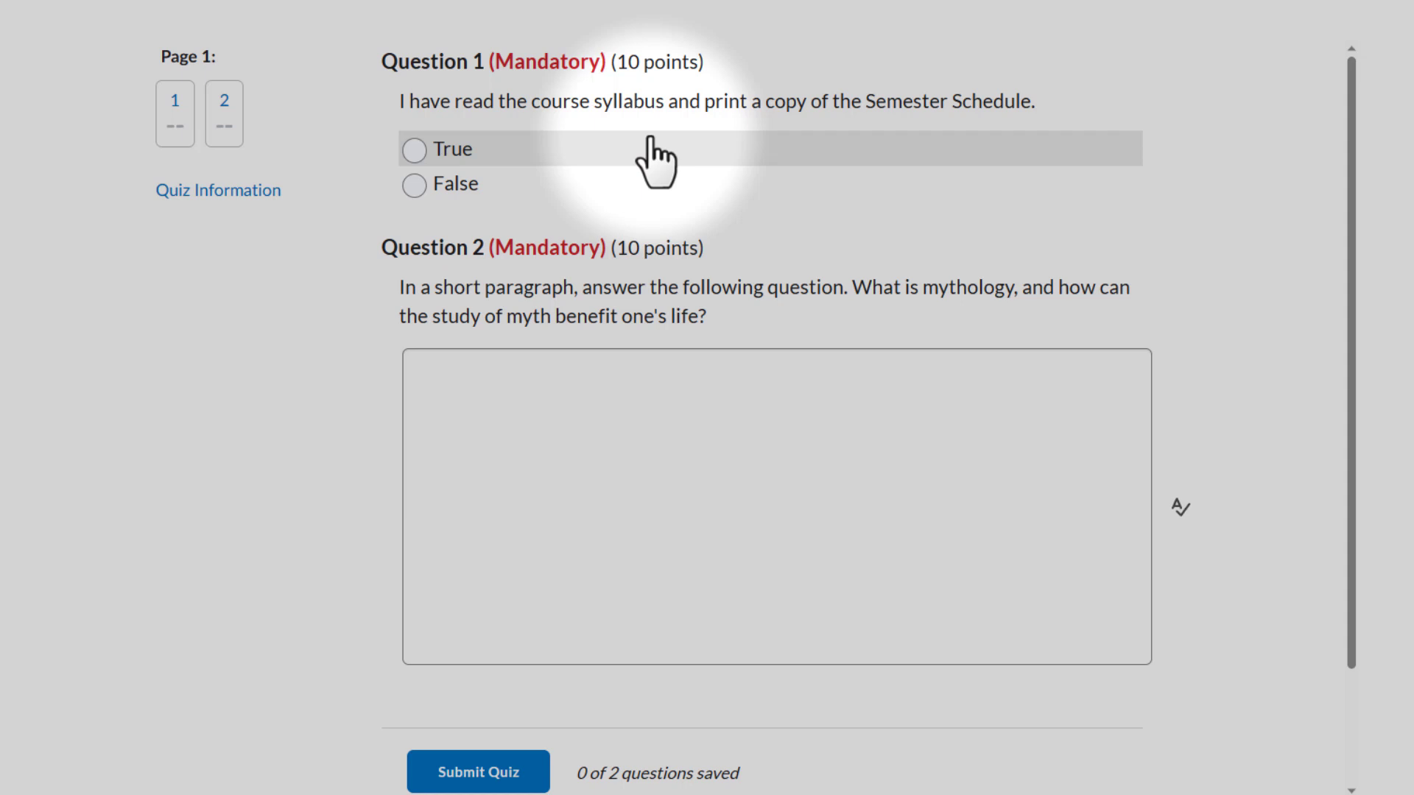
{"action": "left_click", "coordinate": [415, 151]}
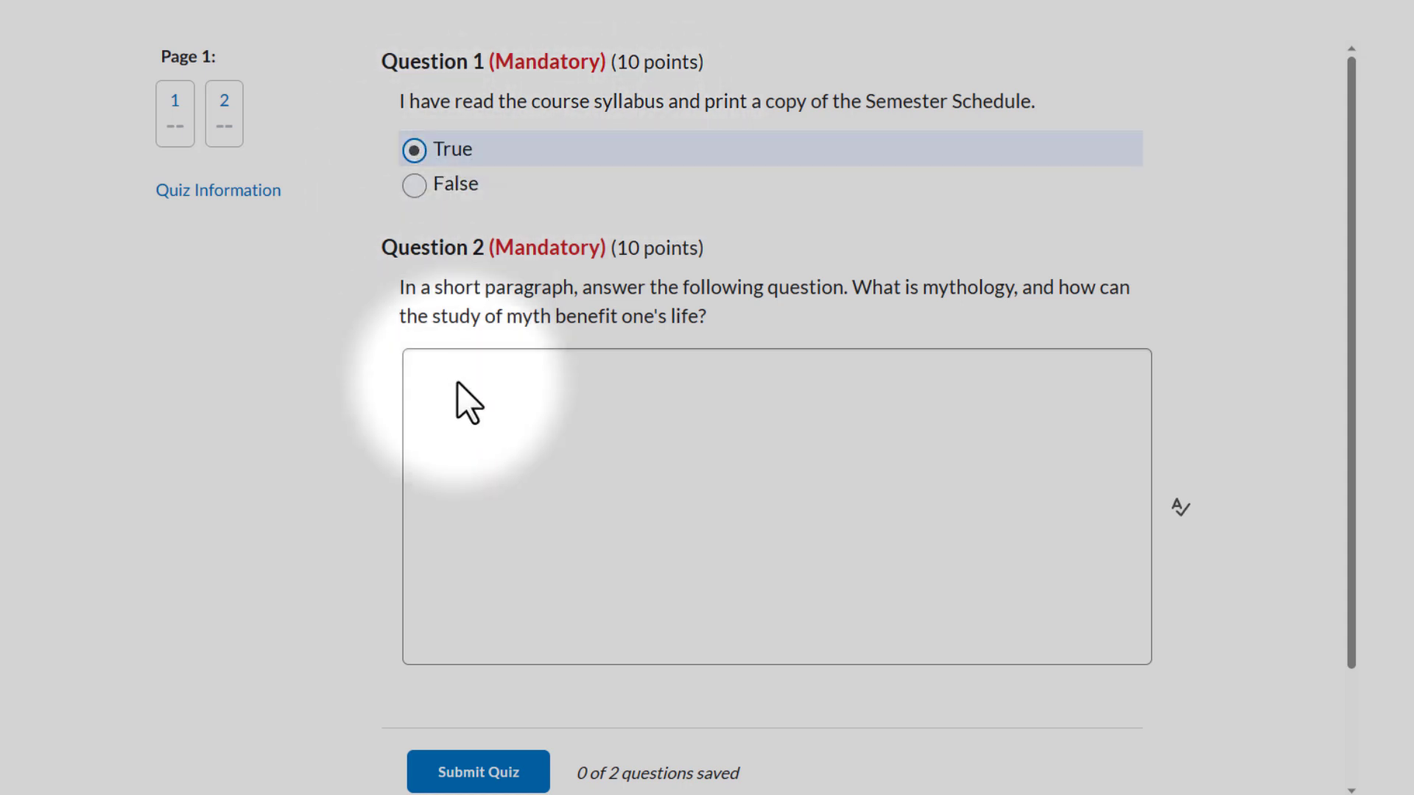
{"action": "left_click", "coordinate": [468, 415]}
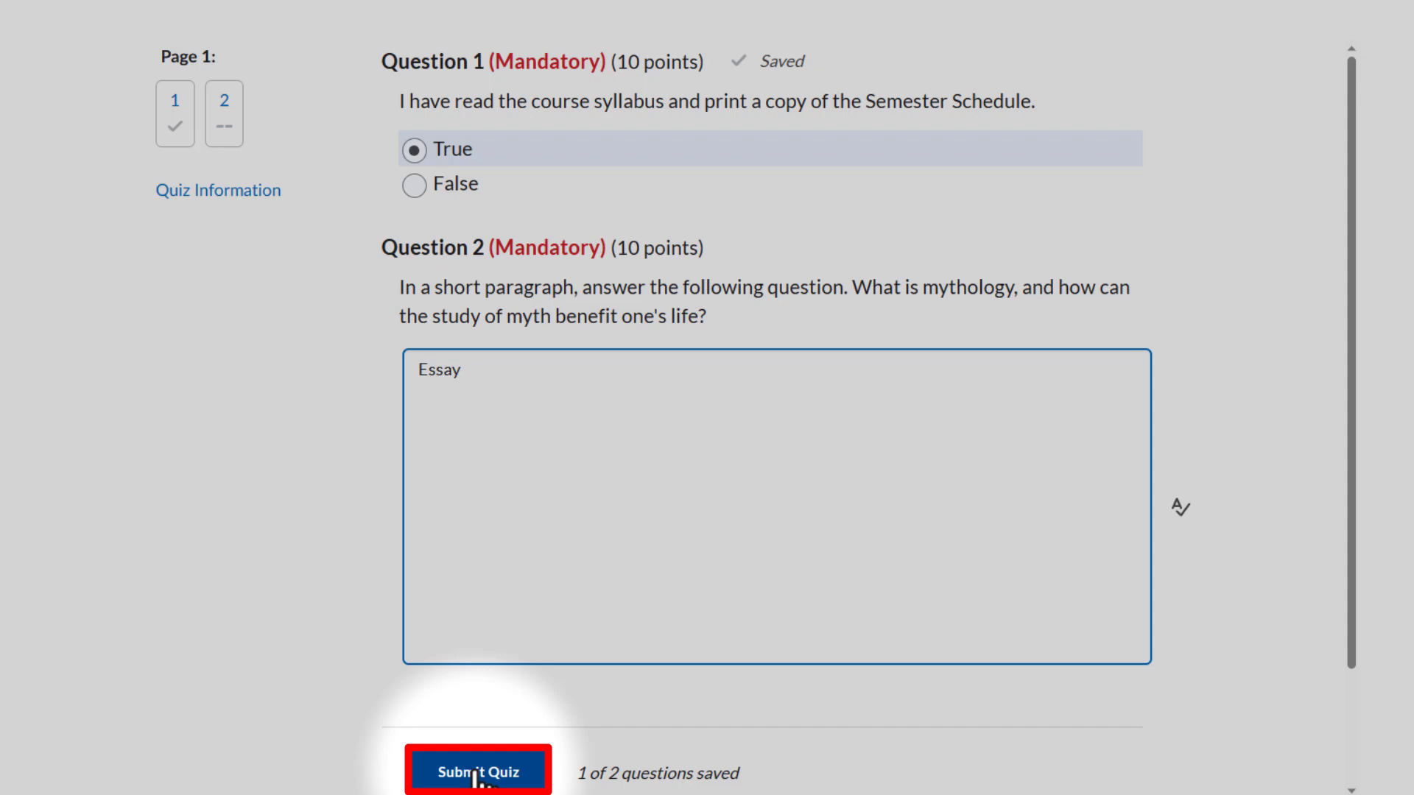
Step: Go to the CPCC EVA Quiz Submission Confirmation page, with both answers saved
{"action": "left_click", "coordinate": [478, 774]}
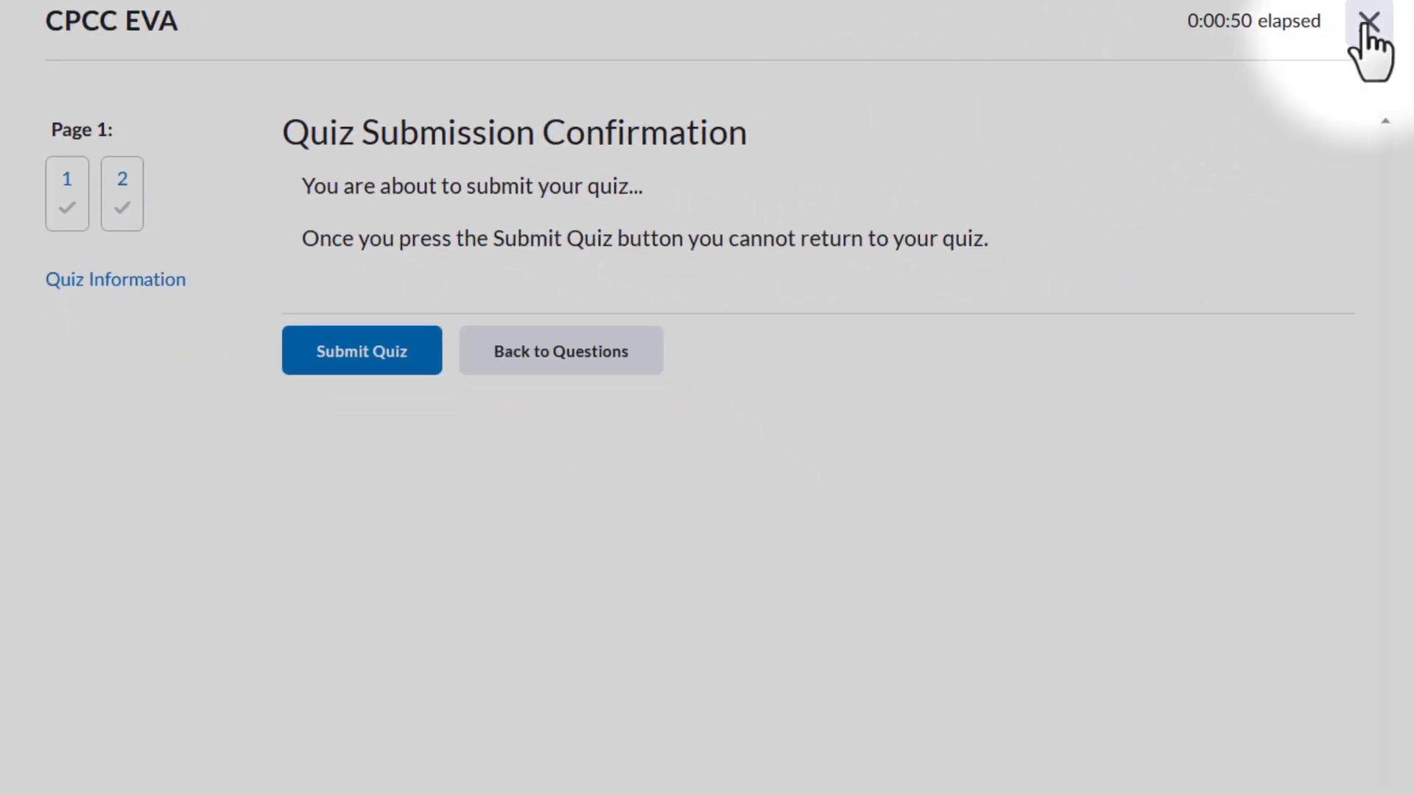
Step: Exit the quiz without submitting, then expand Coursework to confirm CPCC EVA is still listed
{"action": "left_click", "coordinate": [1368, 30]}
{"action": "left_click", "coordinate": [568, 247]}
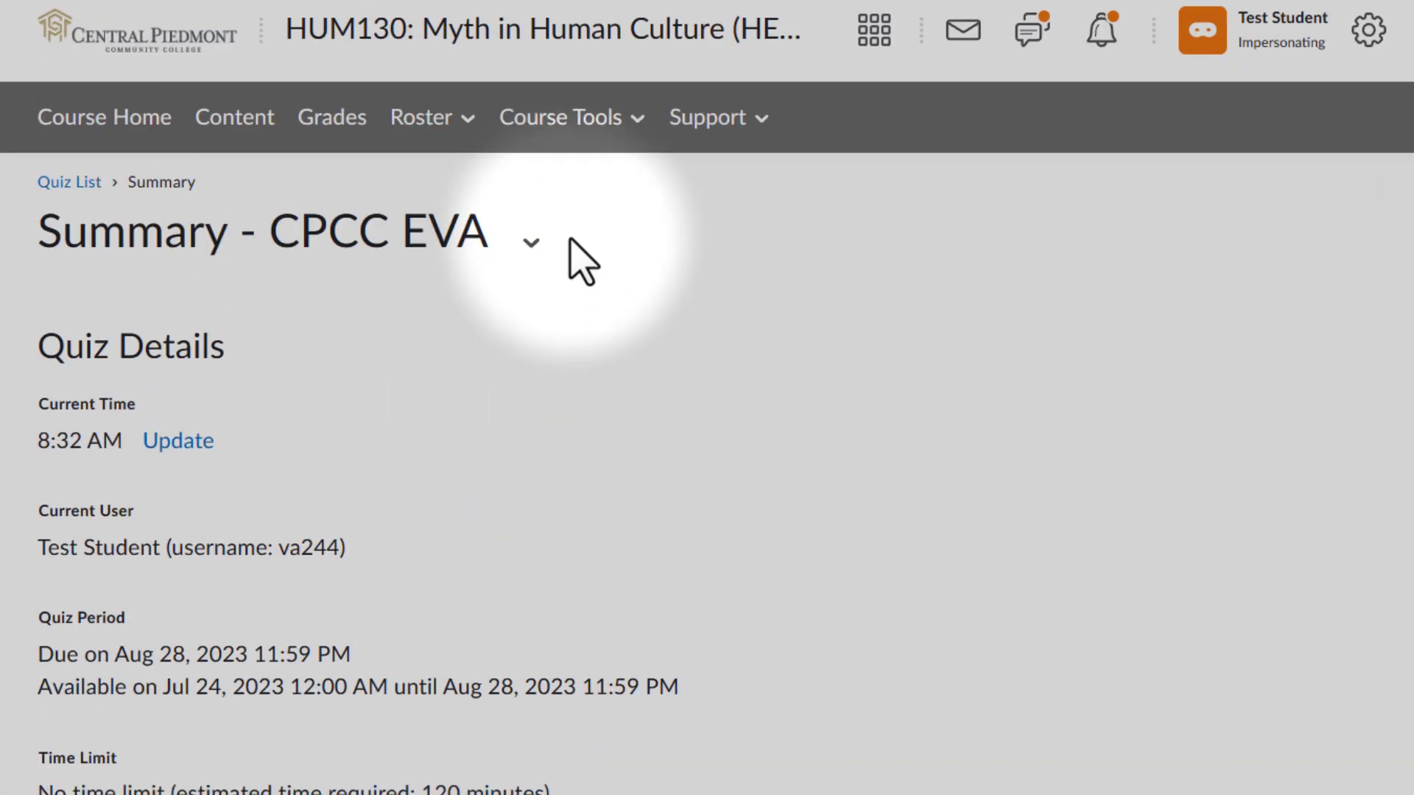
{"action": "left_click", "coordinate": [263, 129]}
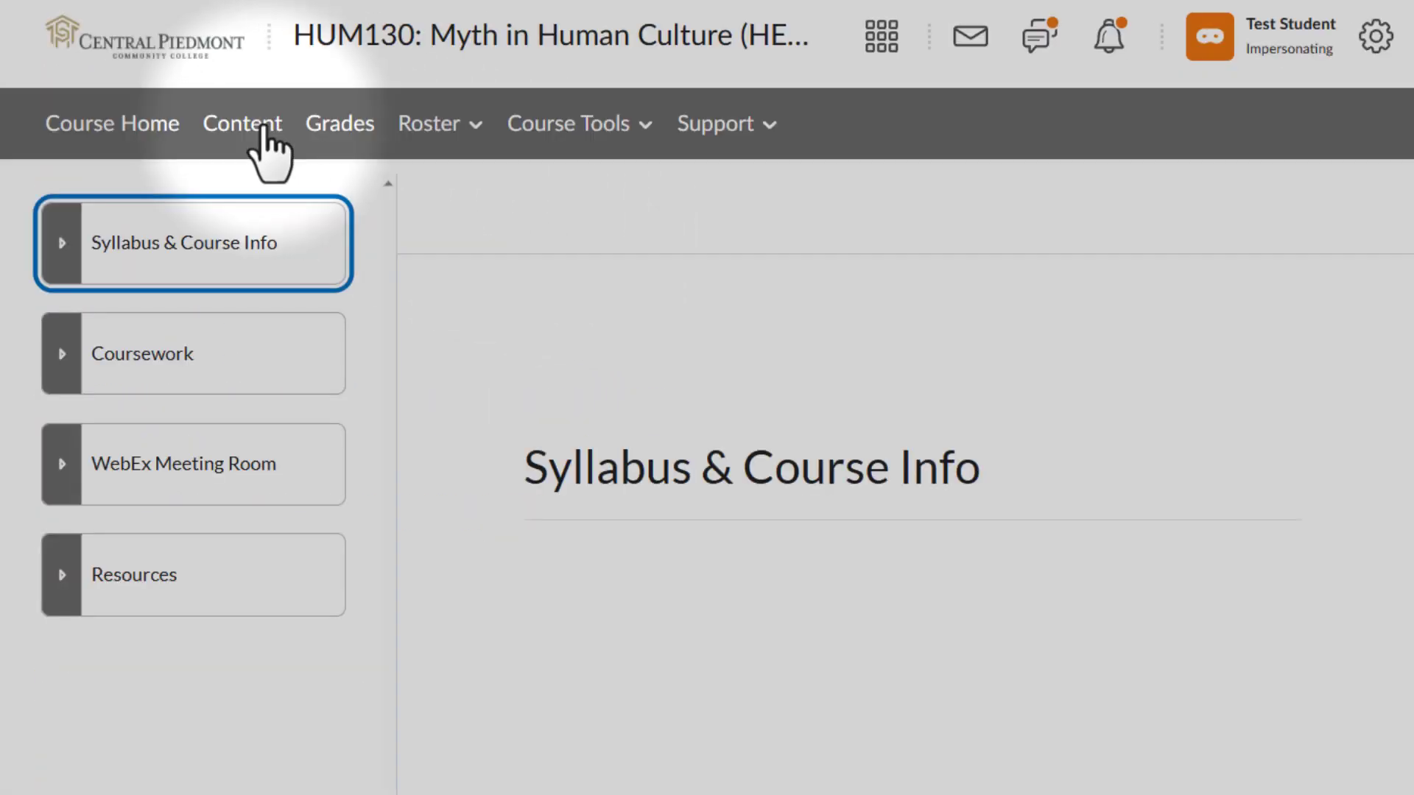
{"action": "left_click", "coordinate": [111, 365]}
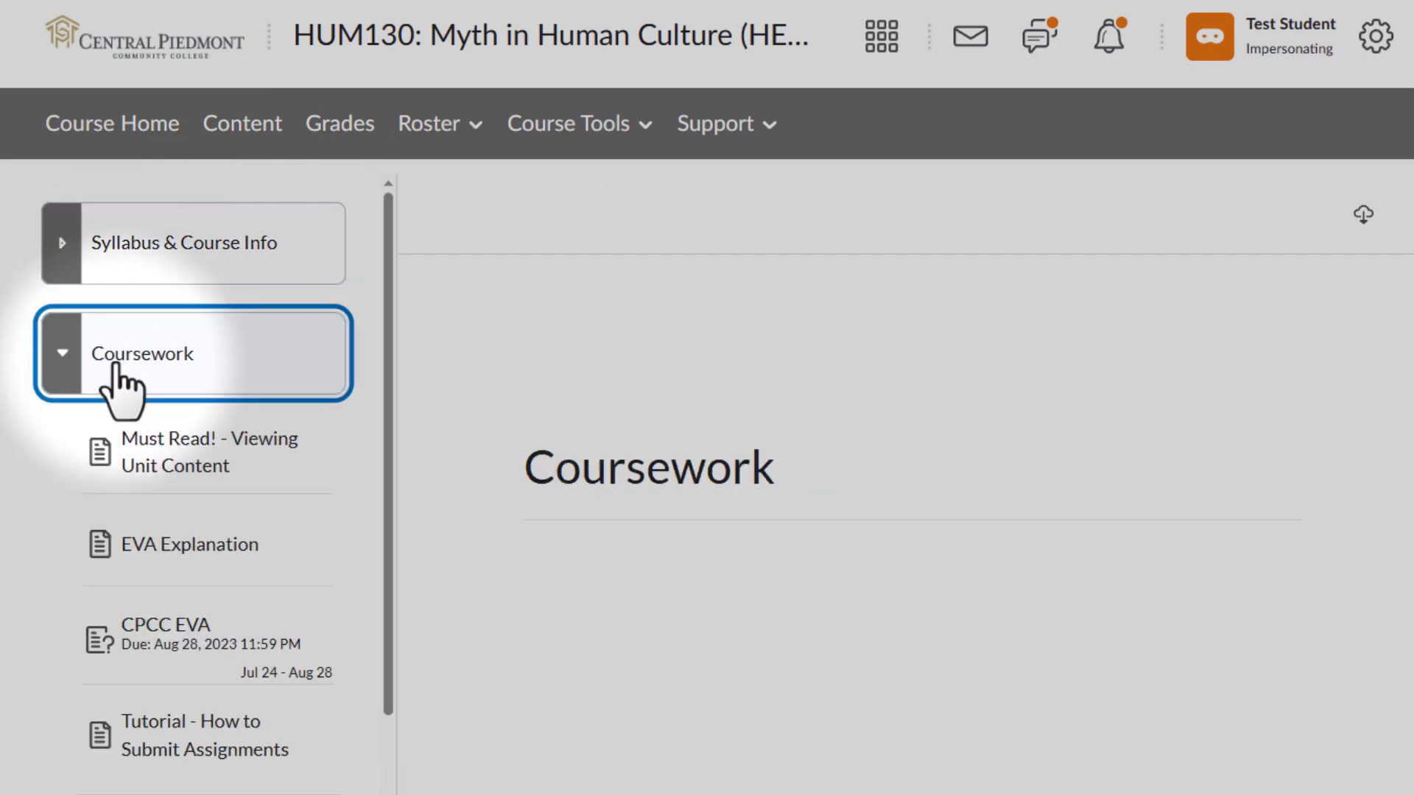
{"action": "scroll", "coordinate": [116, 365], "scroll_direction": "down", "scroll_amount": 5}
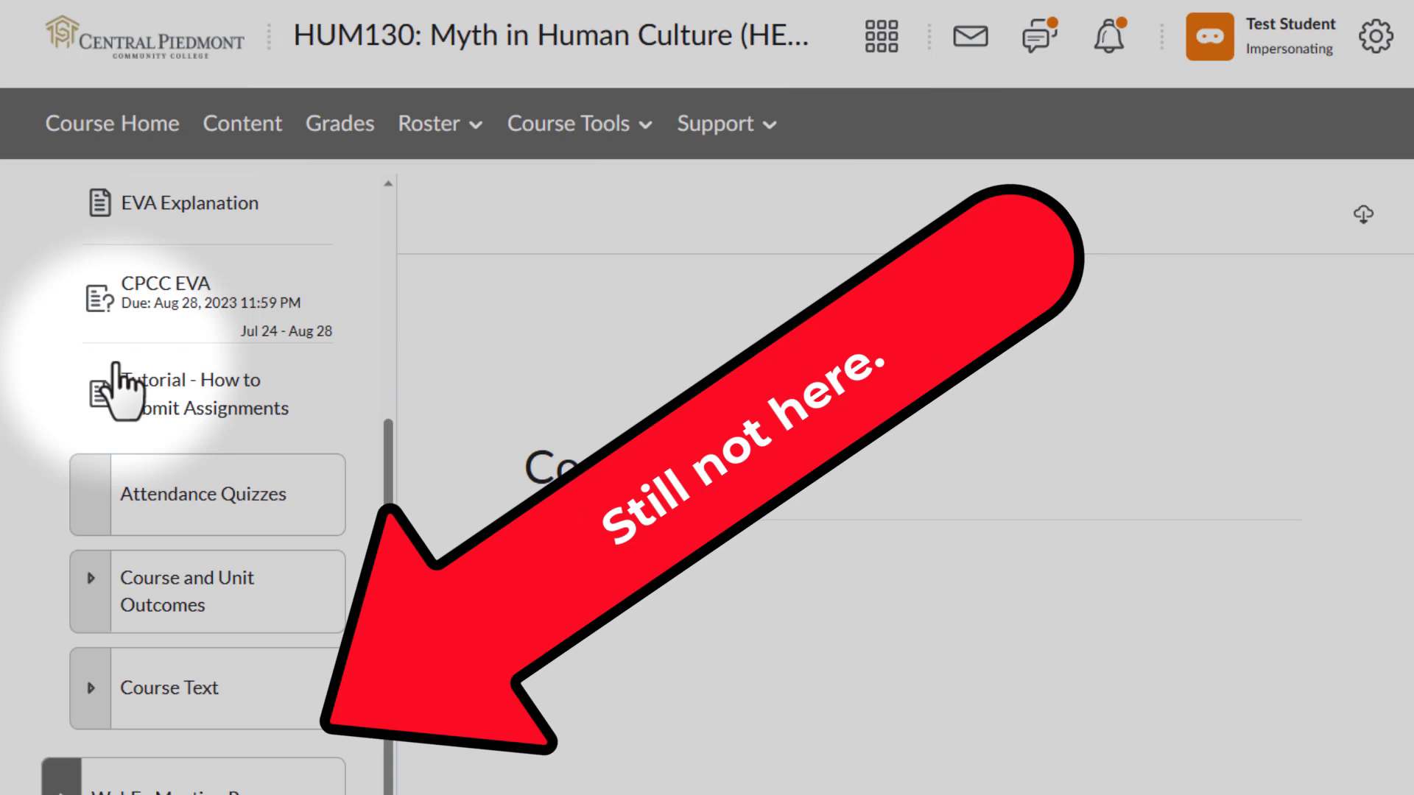
Step: Stop impersonating the Test Student using the profile badge menu
{"action": "scroll", "coordinate": [192, 413], "scroll_direction": "up", "scroll_amount": 2}
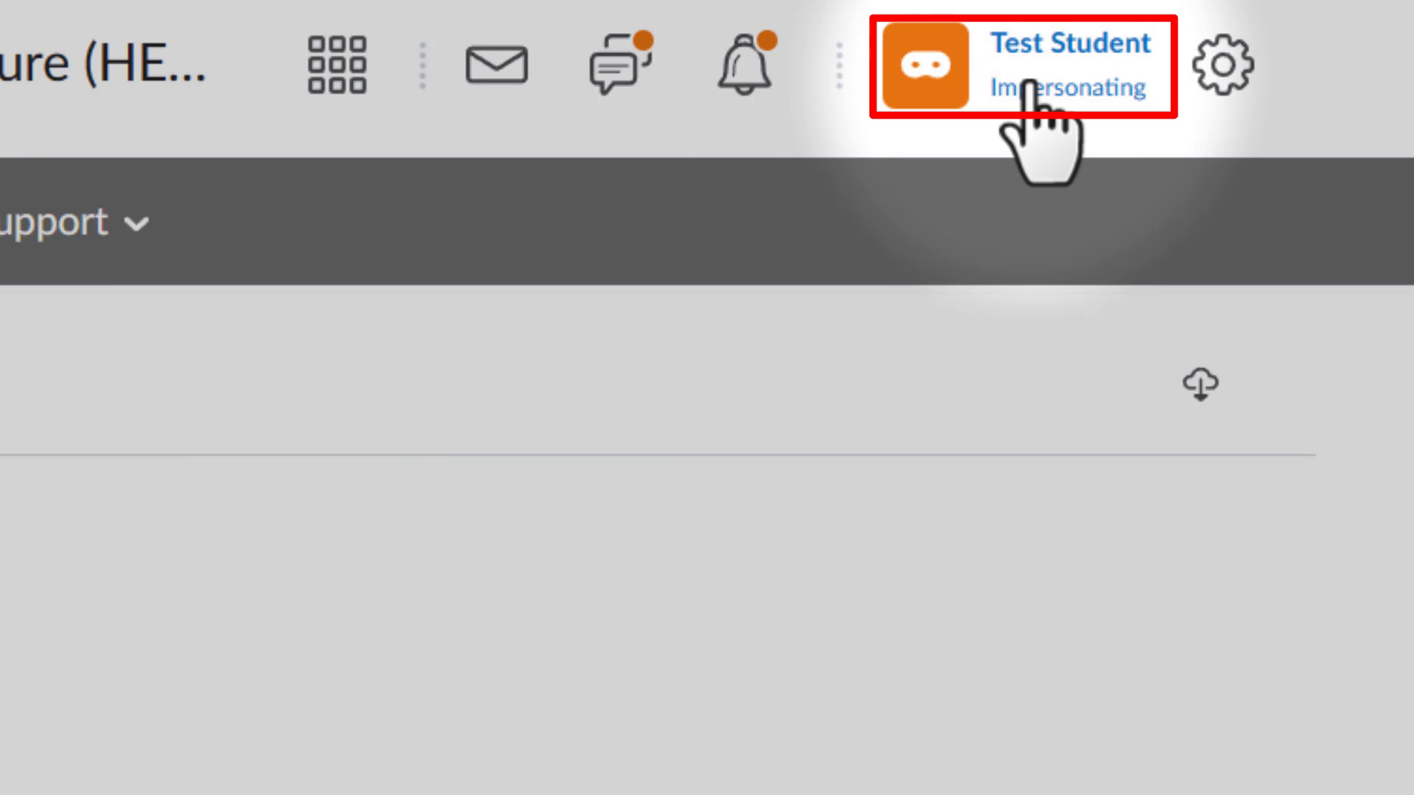
{"action": "left_click", "coordinate": [1029, 95]}
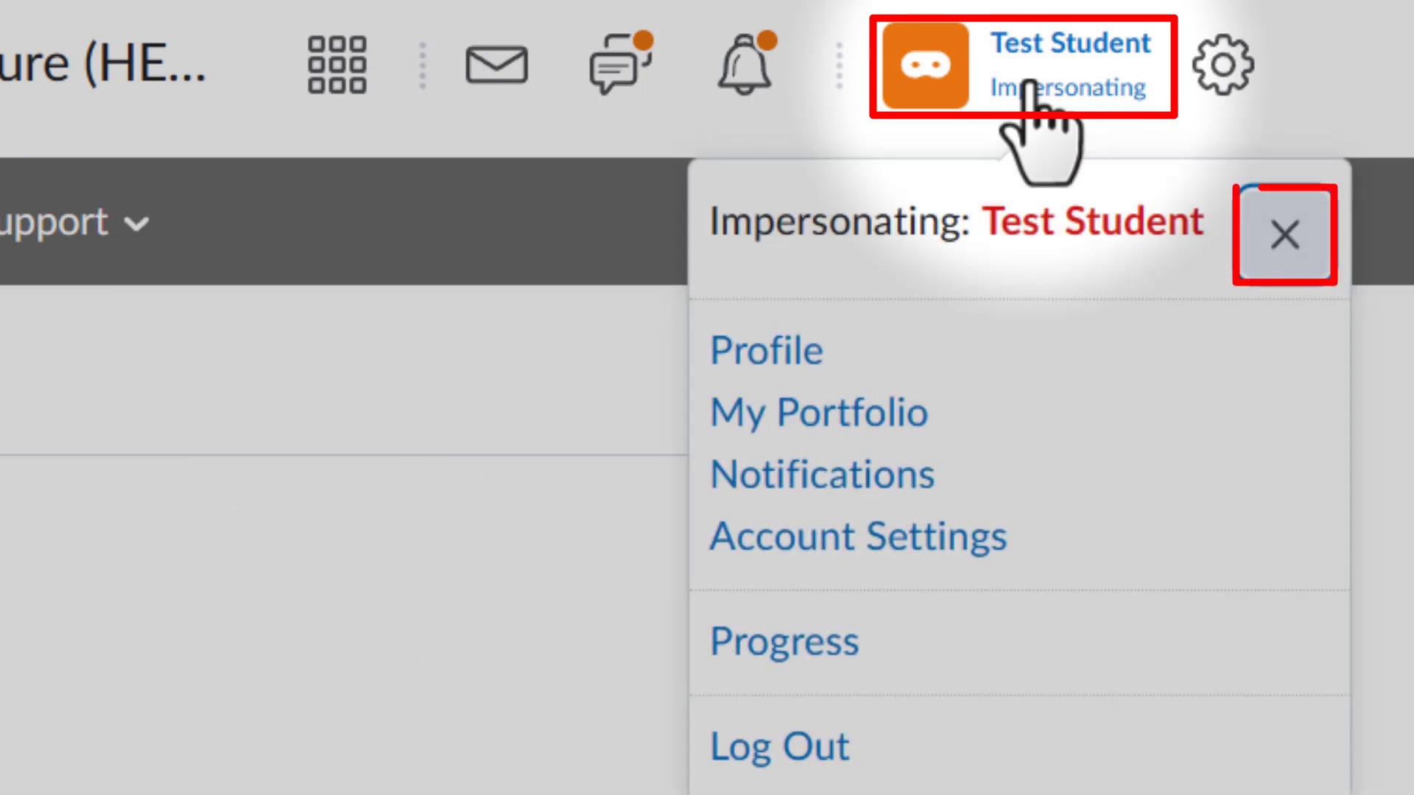
{"action": "left_click", "coordinate": [1281, 239]}
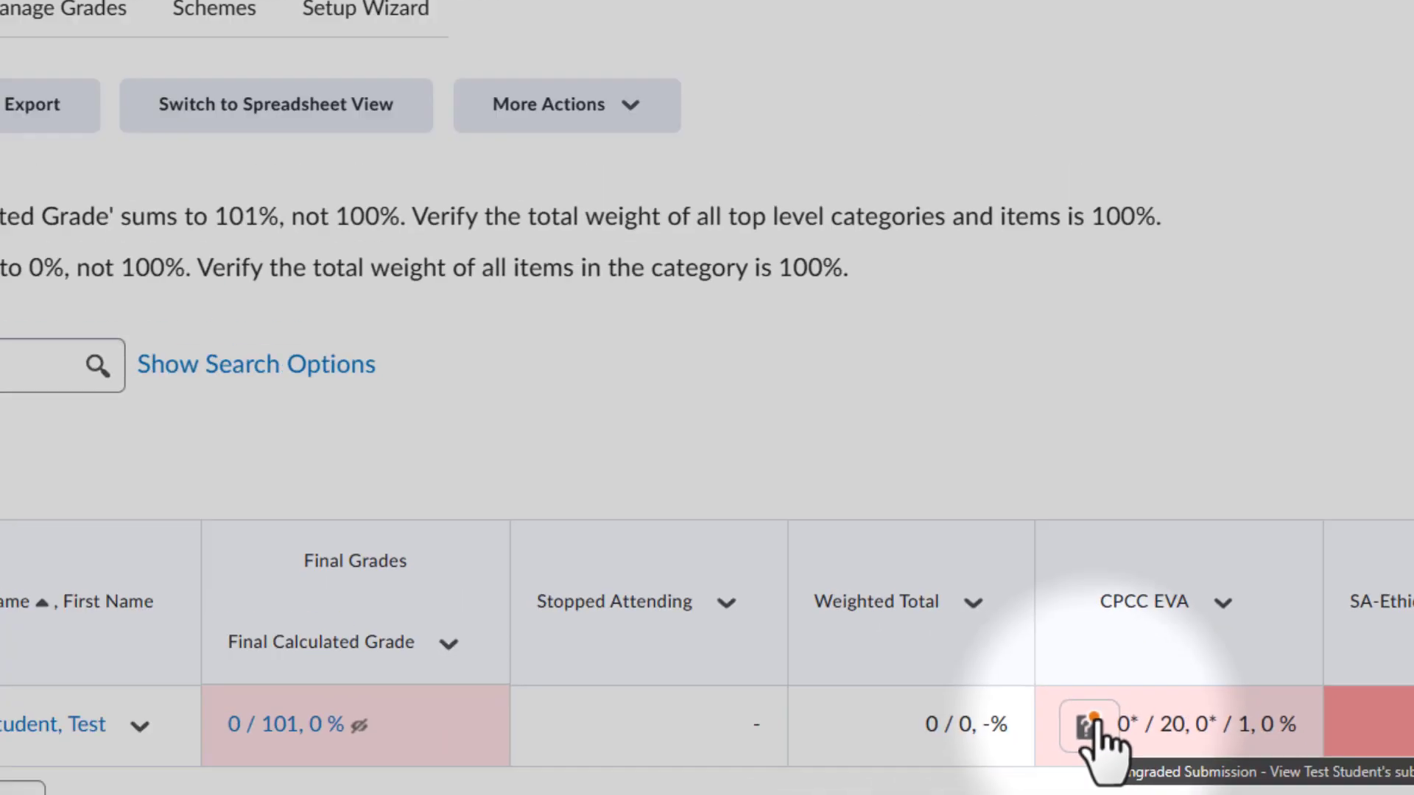
{"action": "left_click", "coordinate": [515, 397]}
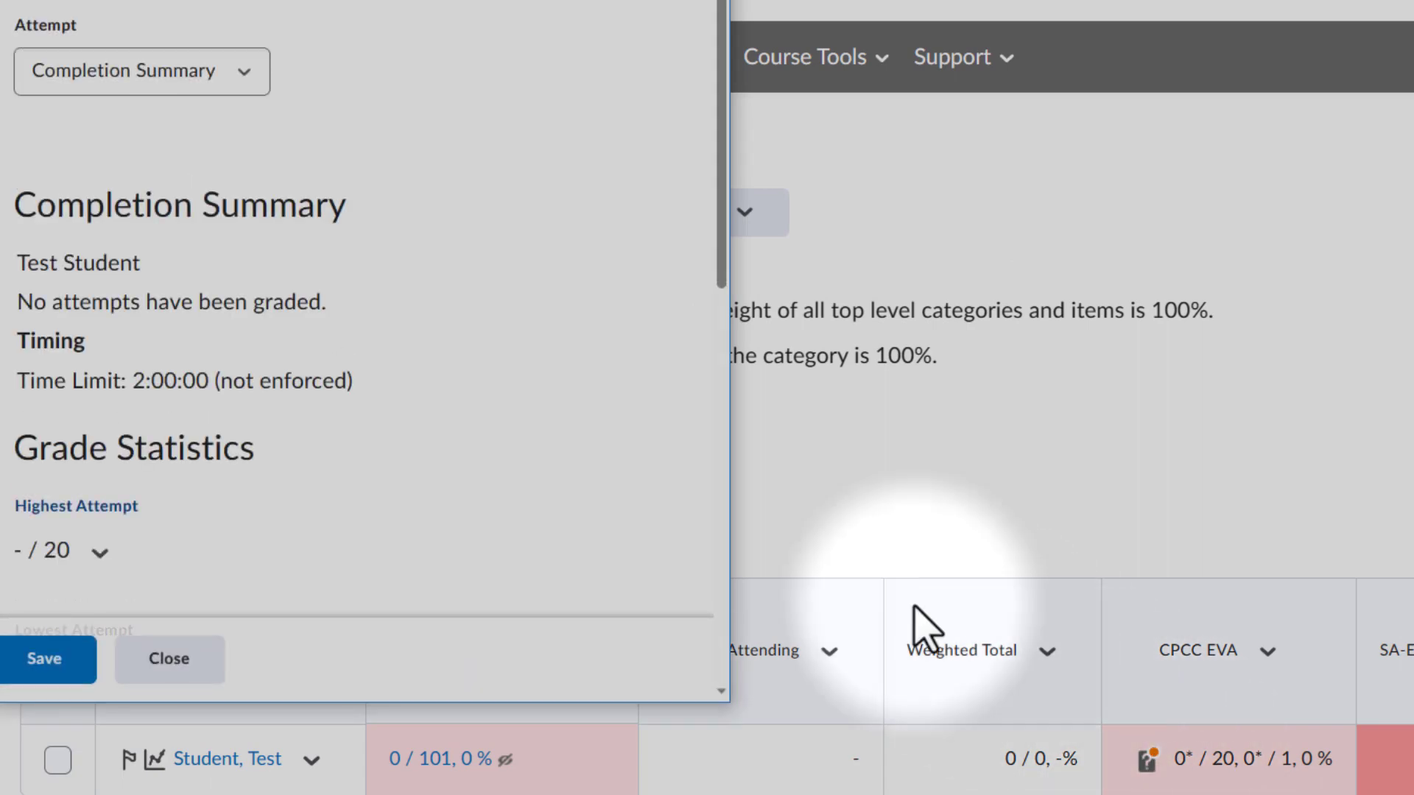
{"action": "left_click", "coordinate": [65, 87]}
{"action": "left_click", "coordinate": [37, 114]}
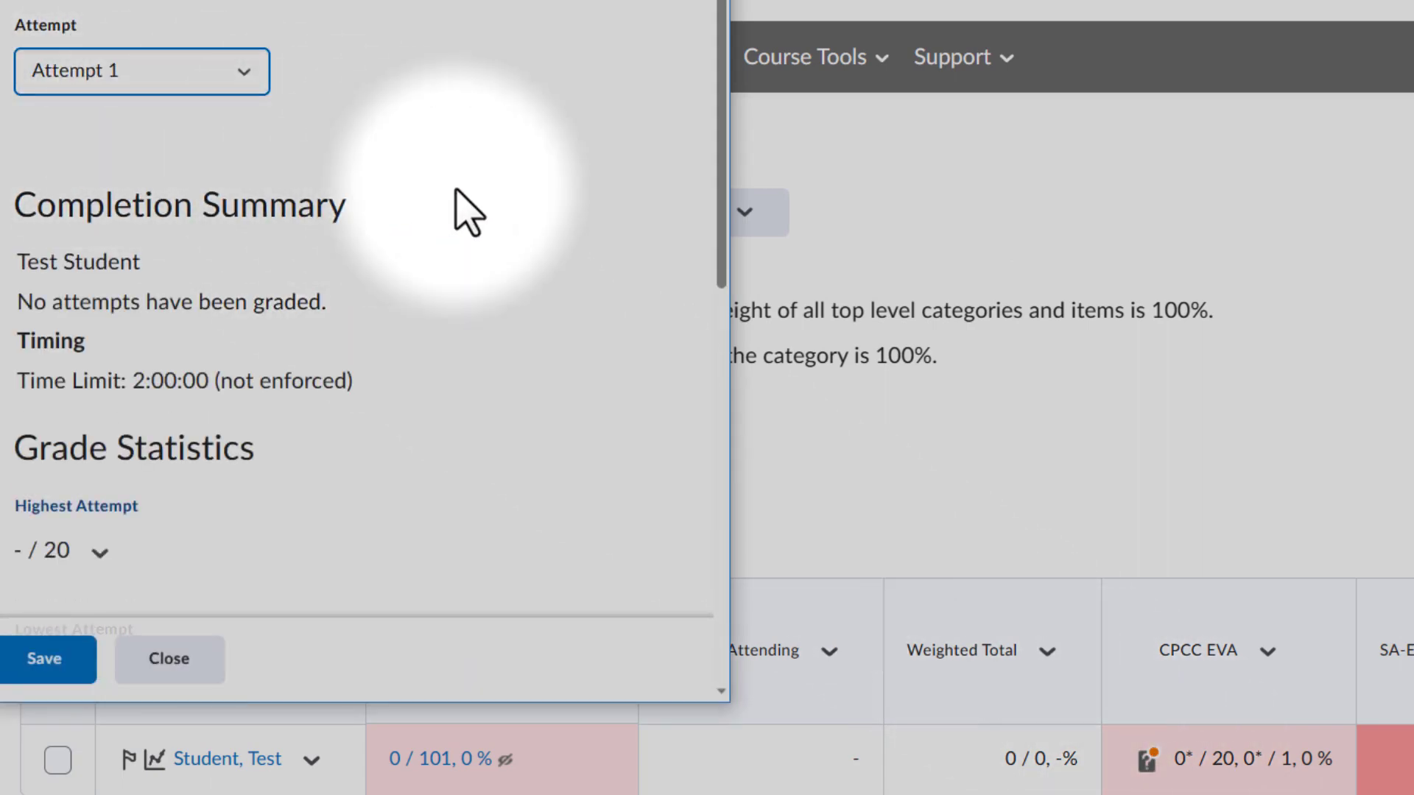
{"action": "scroll", "coordinate": [456, 190], "scroll_direction": "down", "scroll_amount": 6}
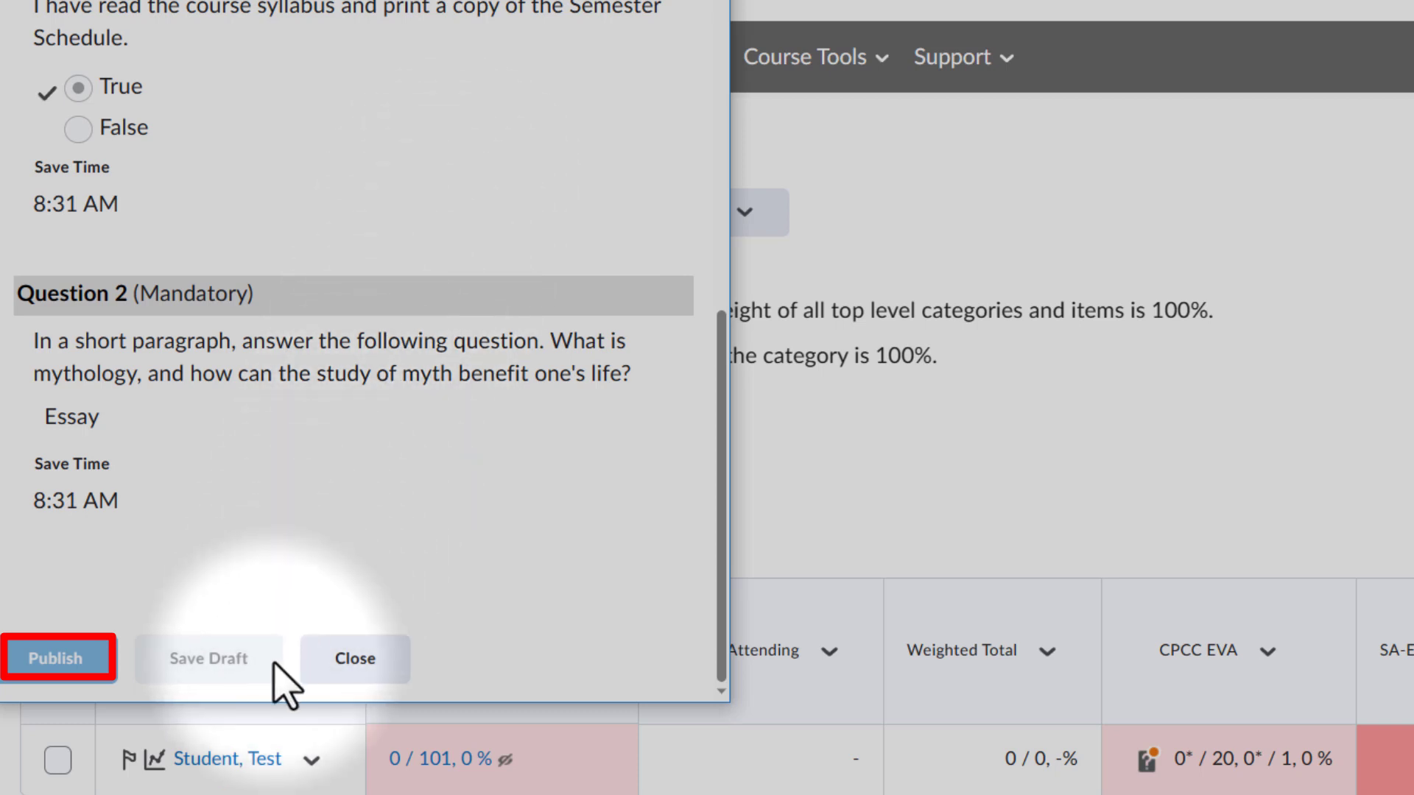
{"action": "left_click", "coordinate": [356, 660]}
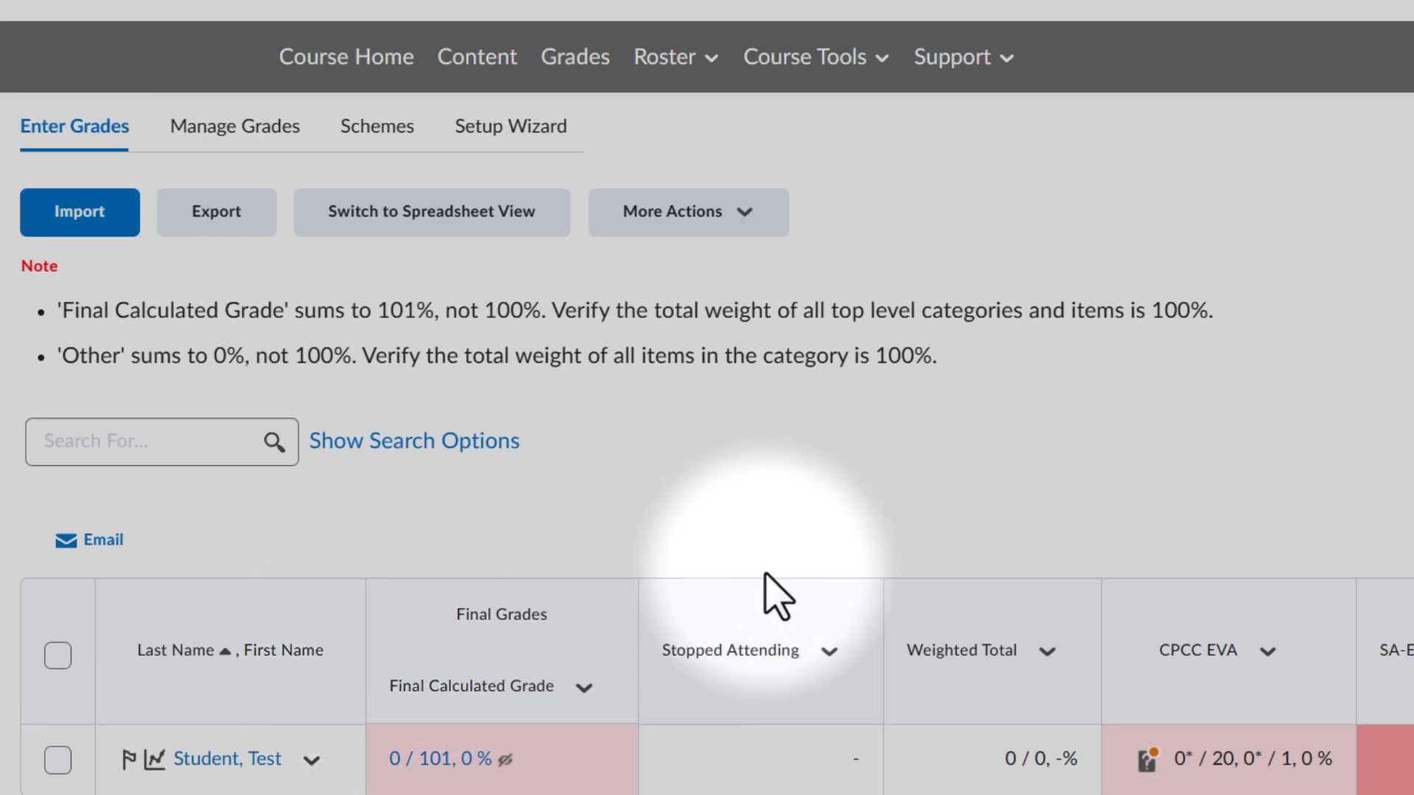
Step: Open the Grade page for the CPCC EVA quiz from Course Tools > Quizzes
{"action": "left_click", "coordinate": [841, 60]}
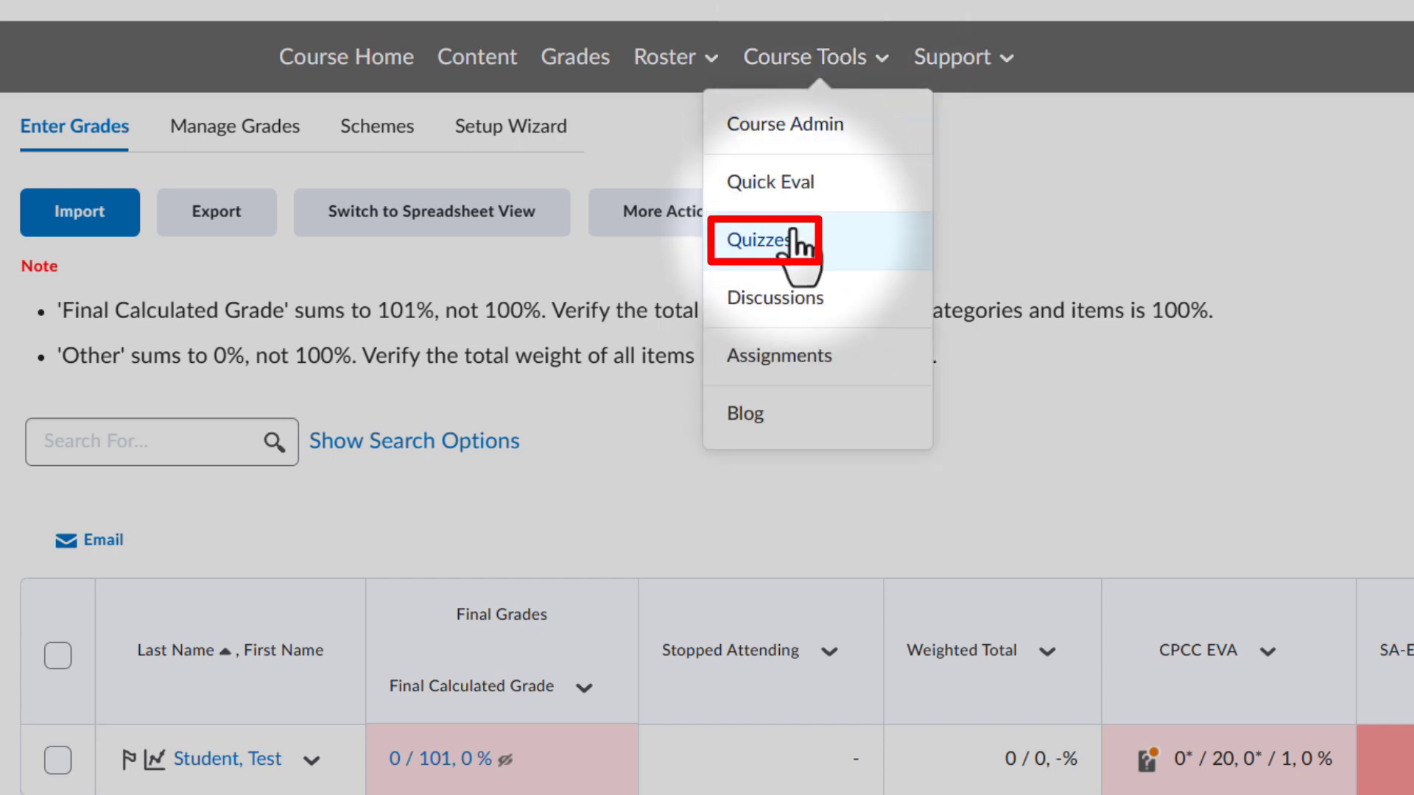
{"action": "left_click", "coordinate": [759, 241]}
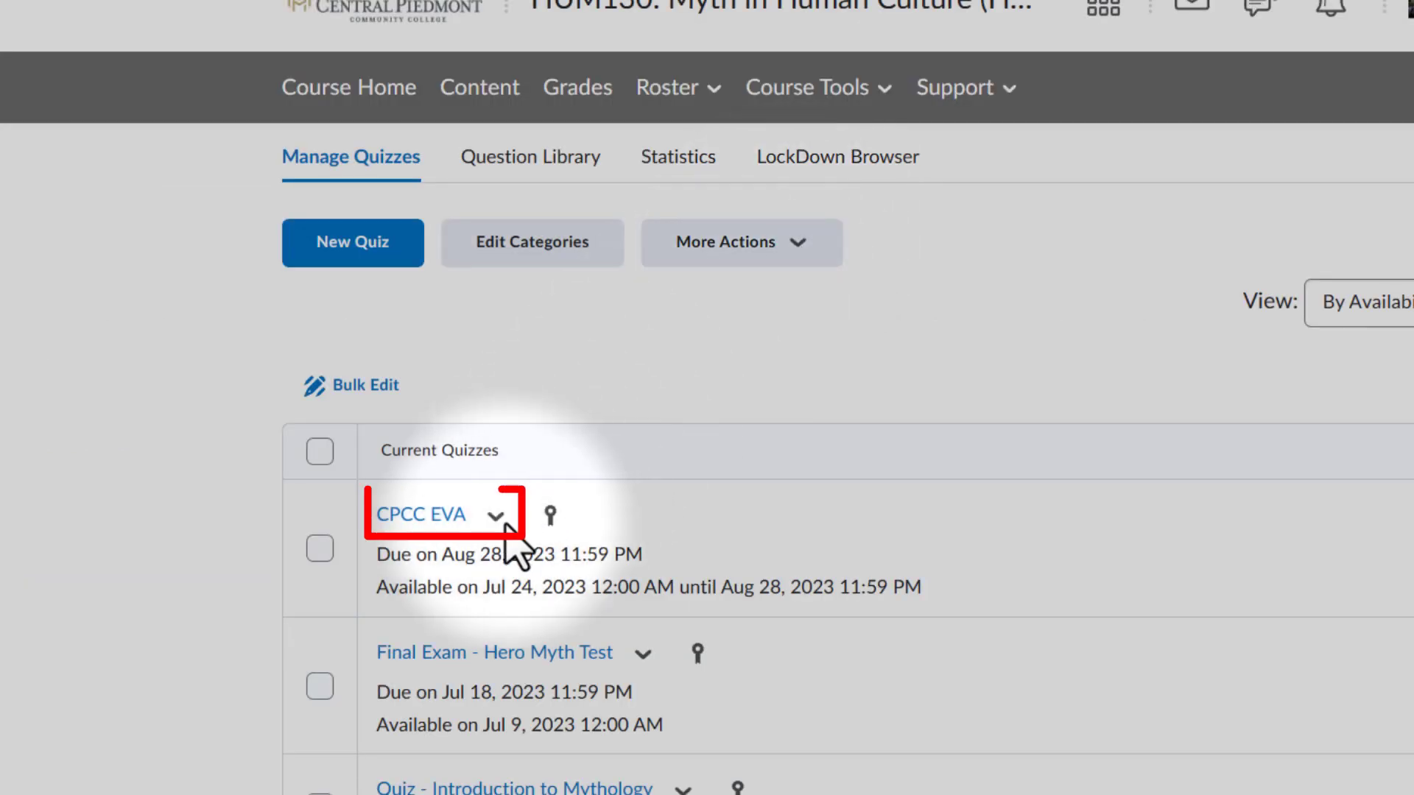
{"action": "left_click", "coordinate": [495, 515]}
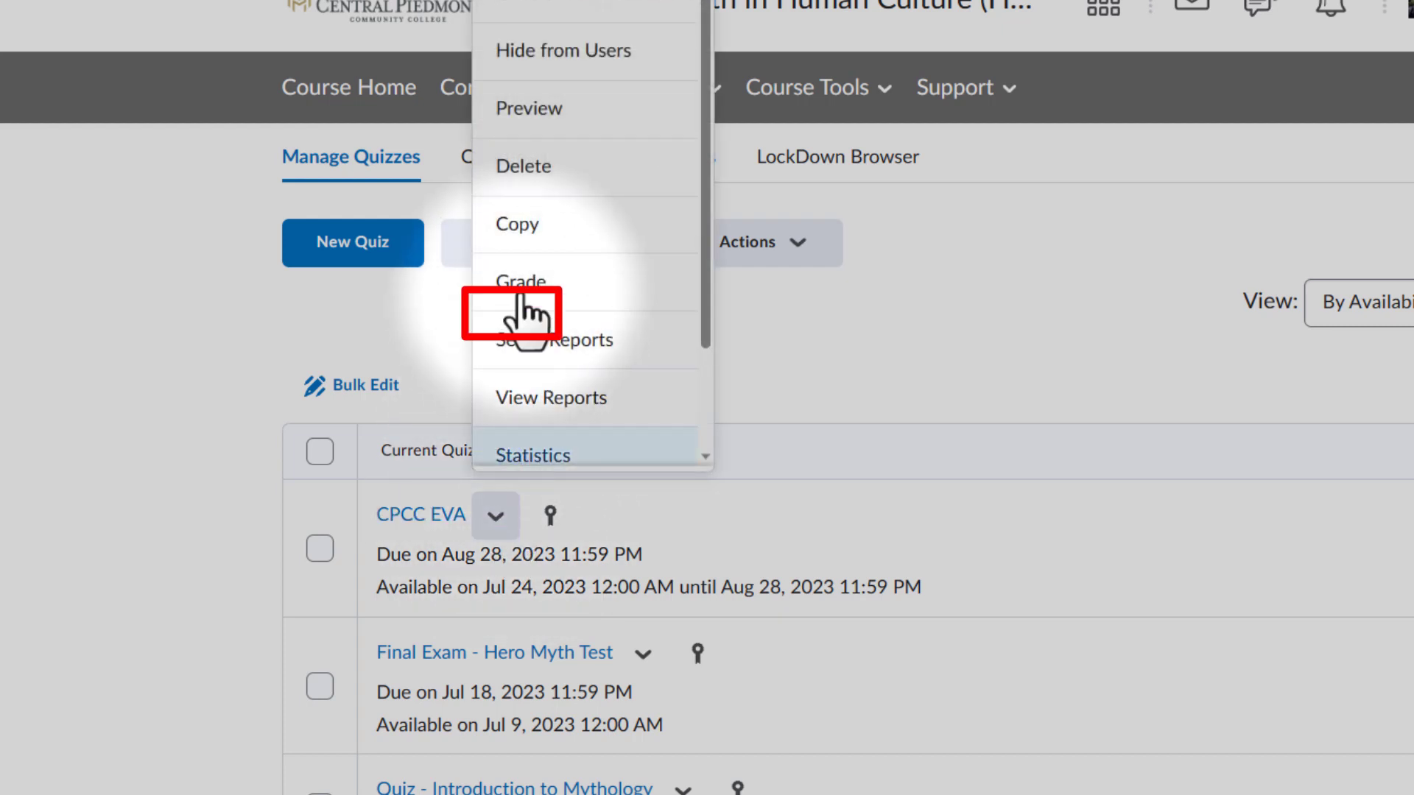
{"action": "left_click", "coordinate": [520, 293]}
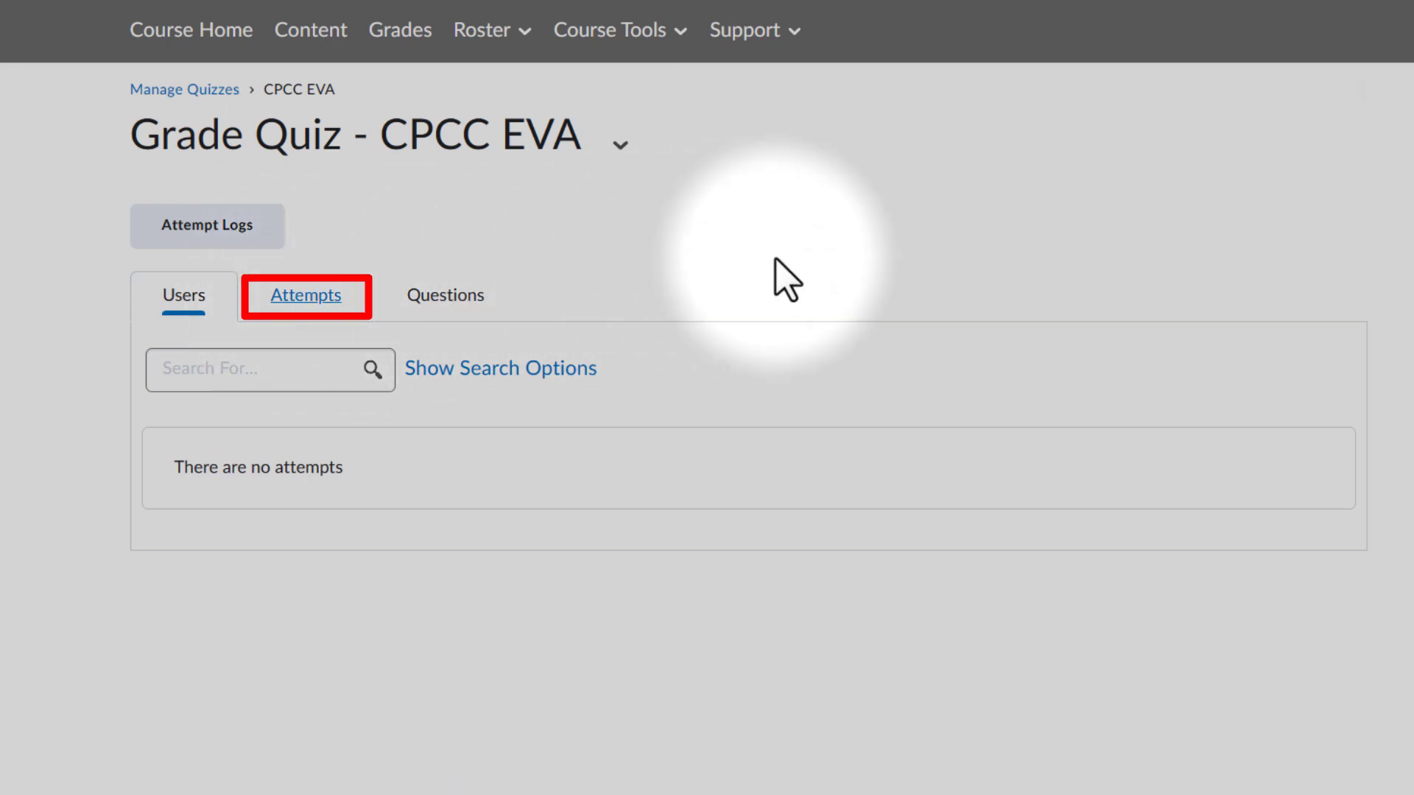
Step: Restrict attempts to 'Attempts In Progress' and search, finding the test student's attempt 1
{"action": "scroll", "coordinate": [787, 280], "scroll_direction": "down", "scroll_amount": 5}
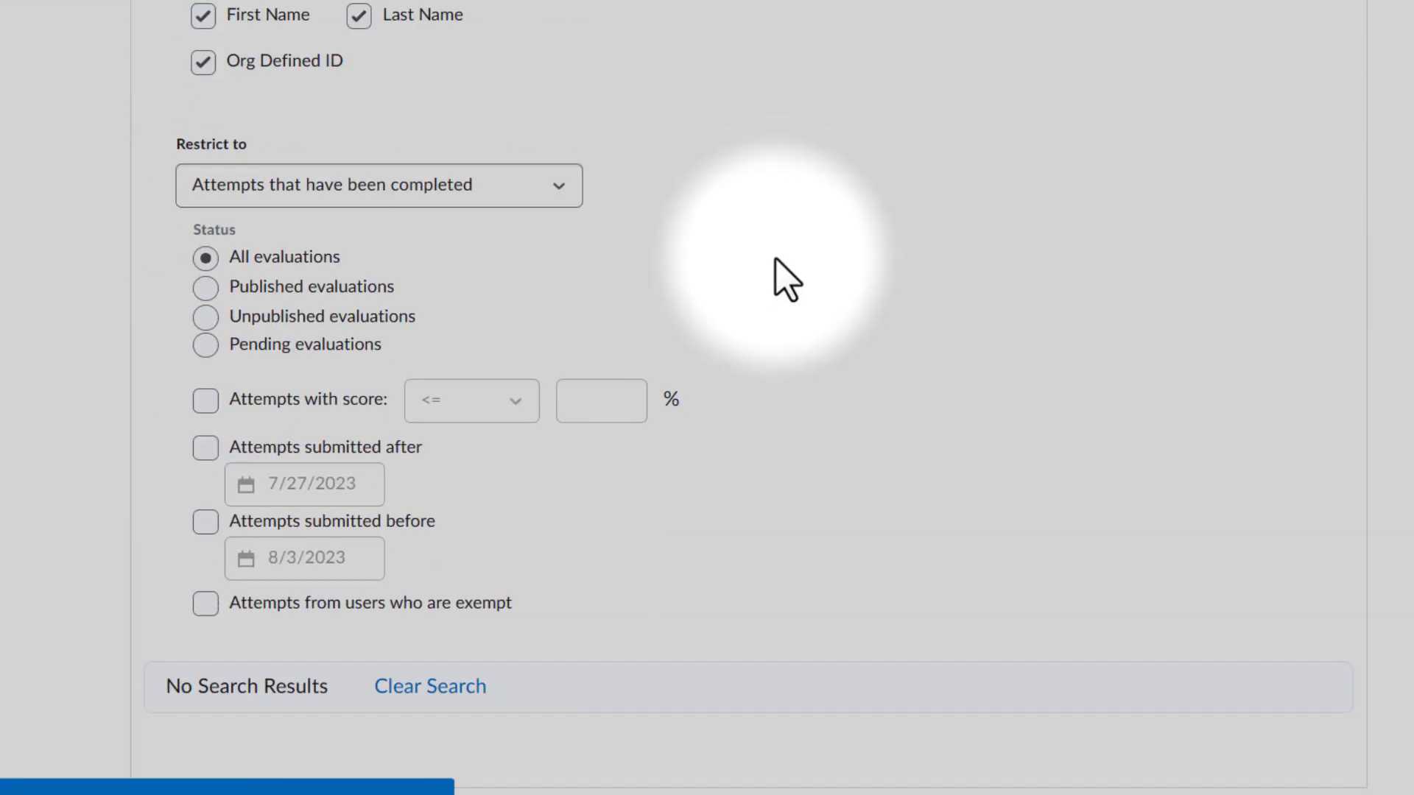
{"action": "scroll", "coordinate": [786, 280], "scroll_direction": "up", "scroll_amount": 5}
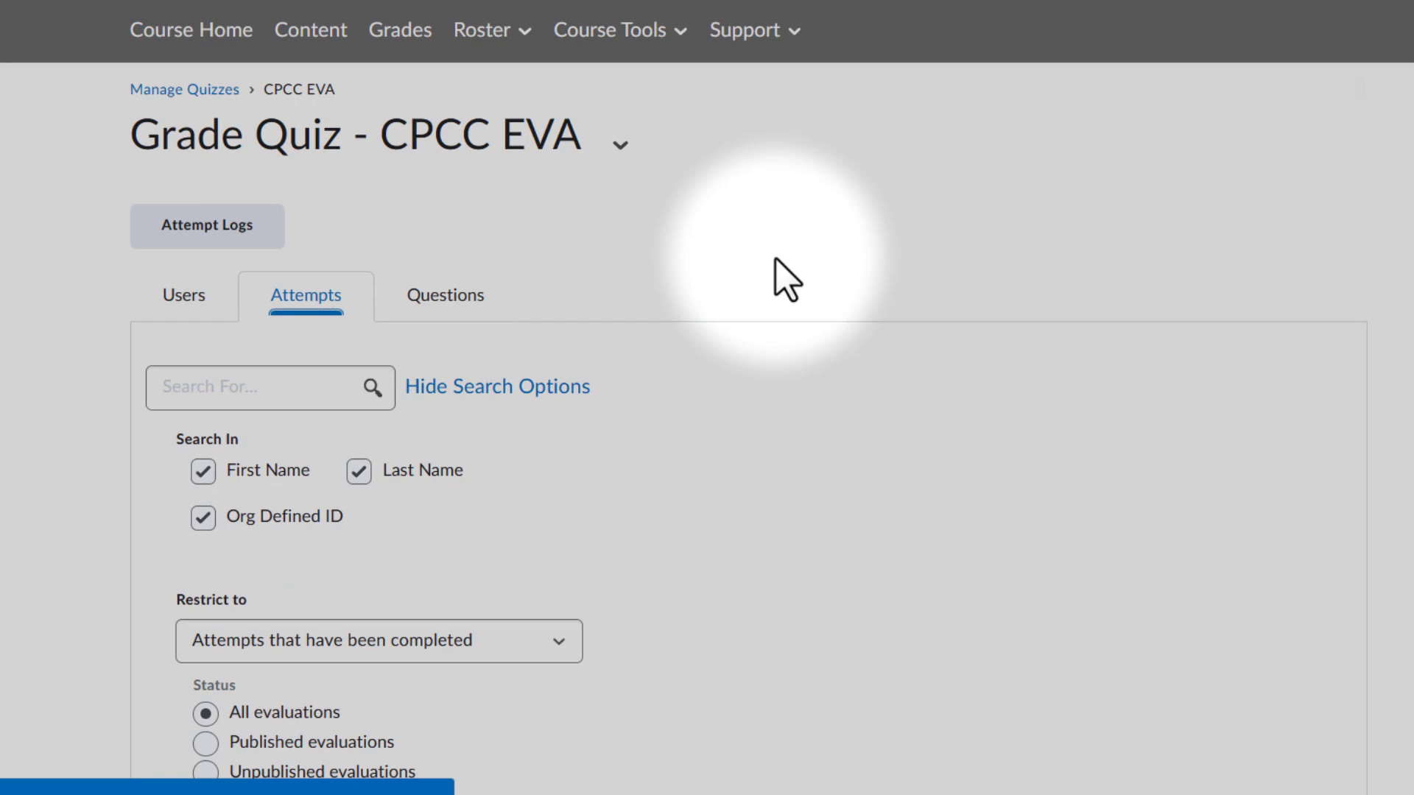
{"action": "scroll", "coordinate": [787, 279], "scroll_direction": "down", "scroll_amount": 5}
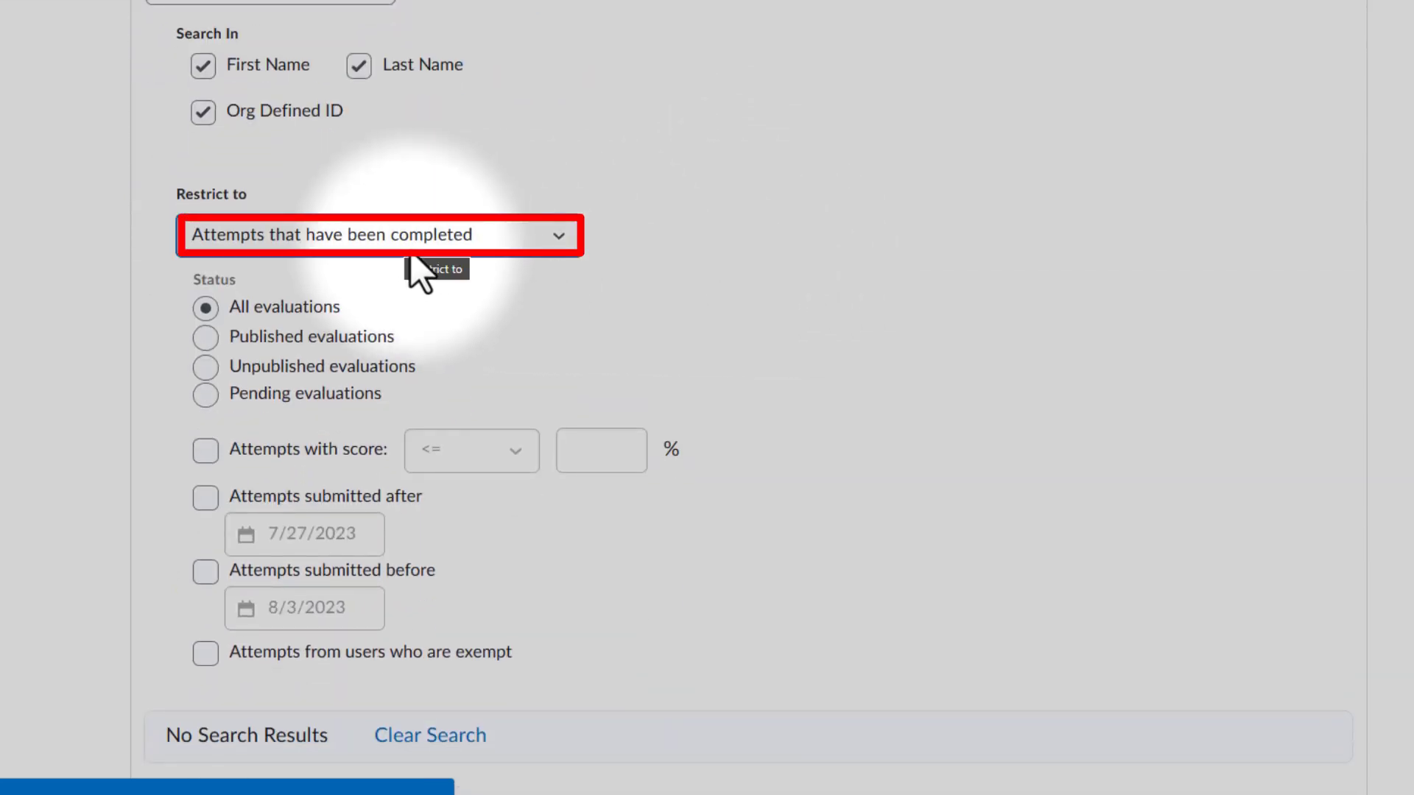
{"action": "left_click", "coordinate": [549, 243]}
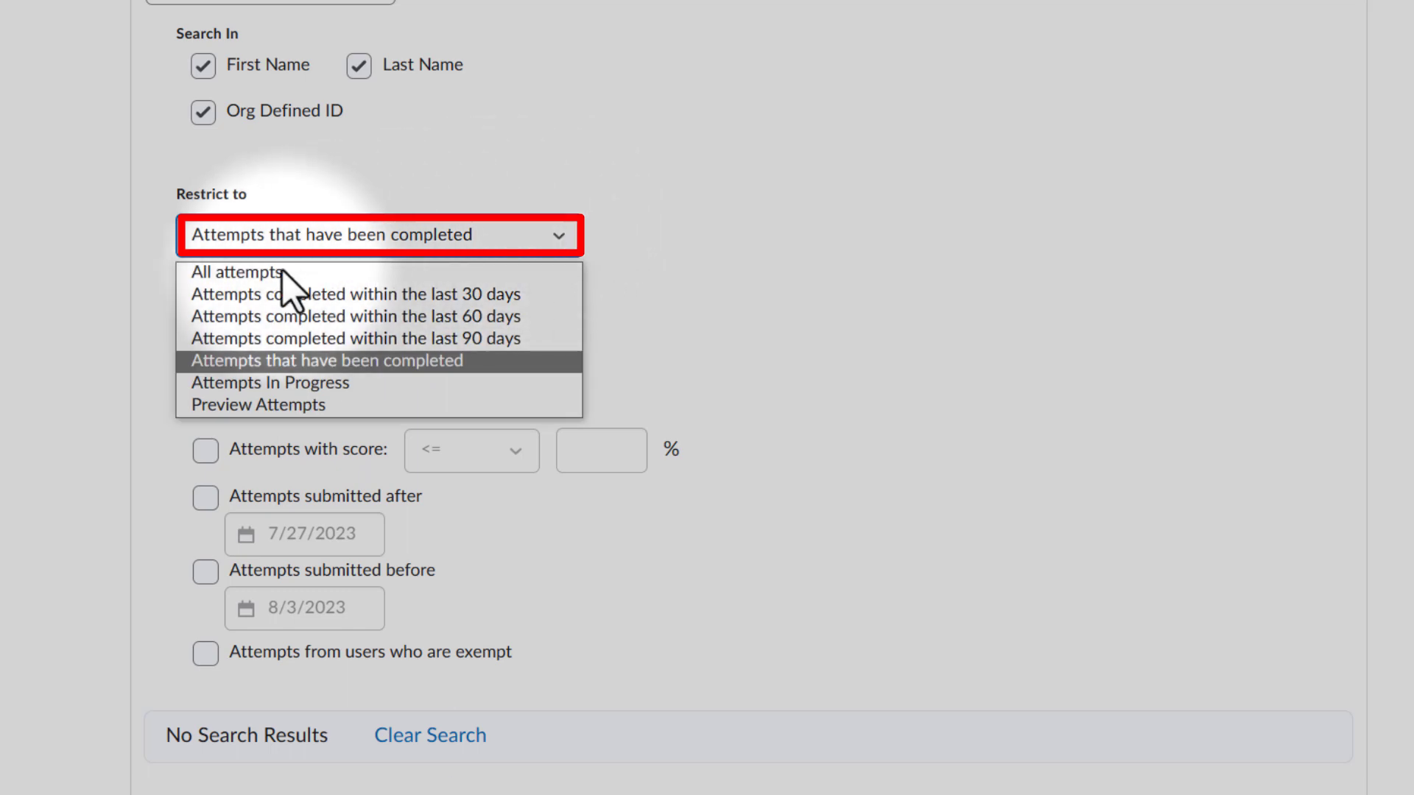
{"action": "left_click", "coordinate": [272, 385]}
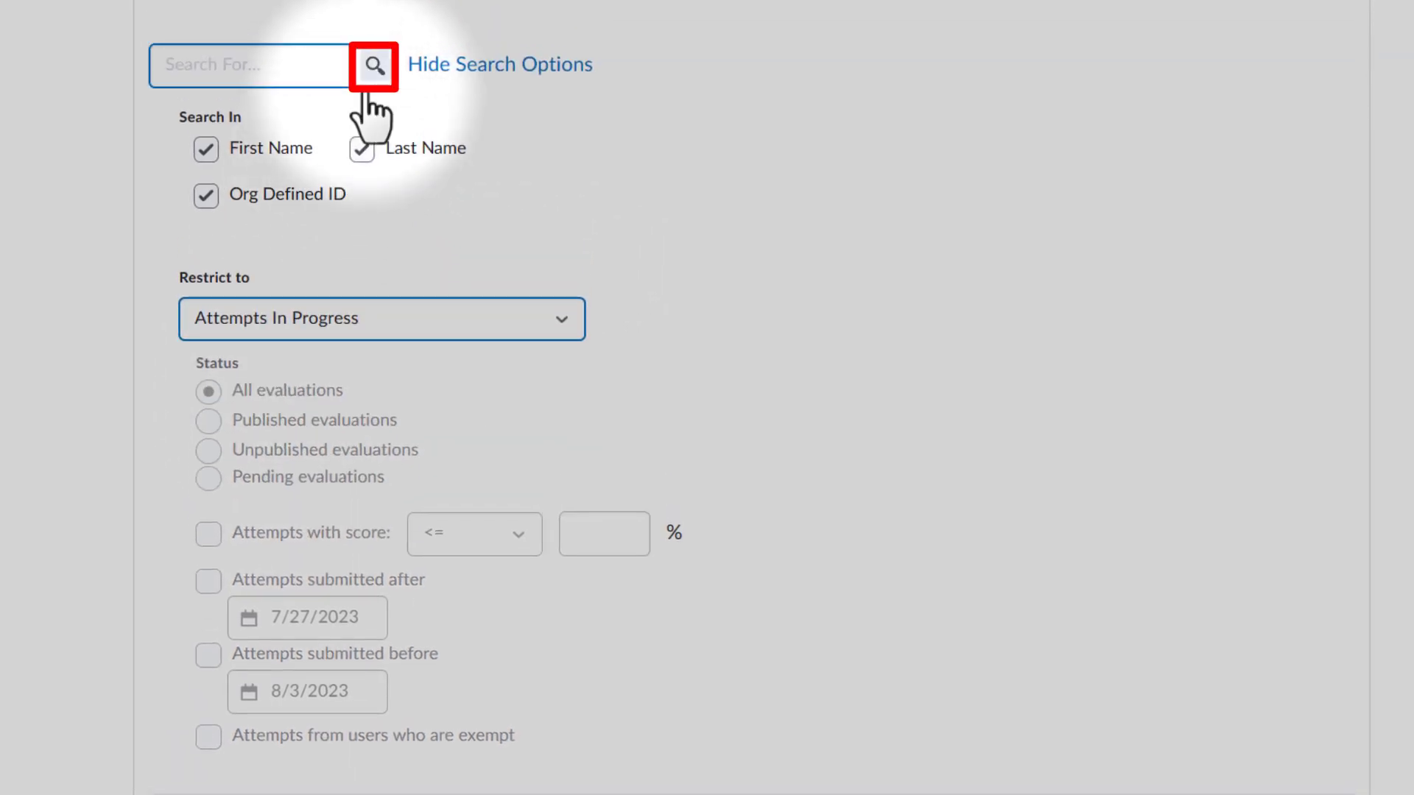
{"action": "left_click", "coordinate": [366, 87]}
{"action": "scroll", "coordinate": [831, 300], "scroll_direction": "down", "scroll_amount": 8}
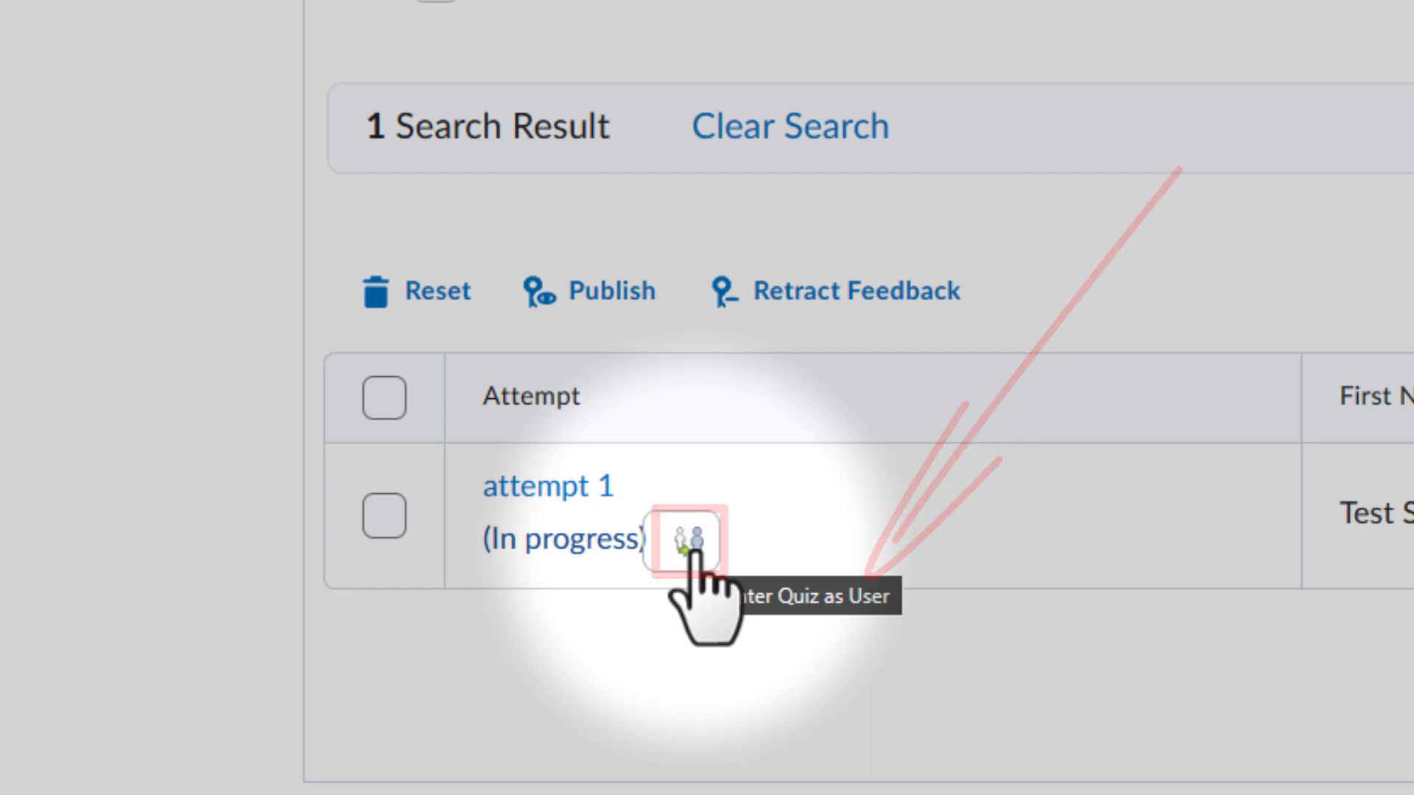
Step: Enter the test student's in-progress CPCC EVA attempt as the user and submit it, confirming the submission
{"action": "left_click", "coordinate": [692, 549]}
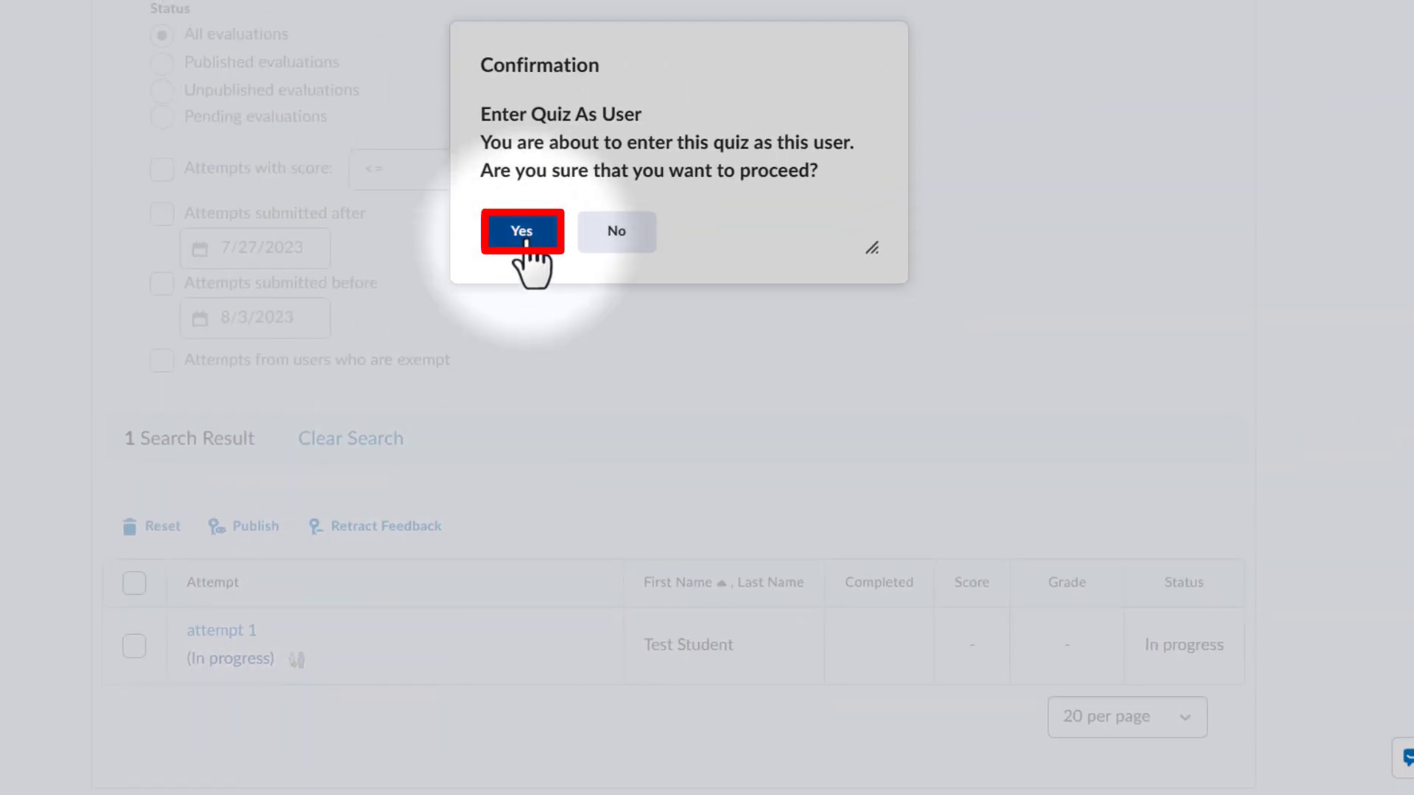
{"action": "left_click", "coordinate": [683, 96]}
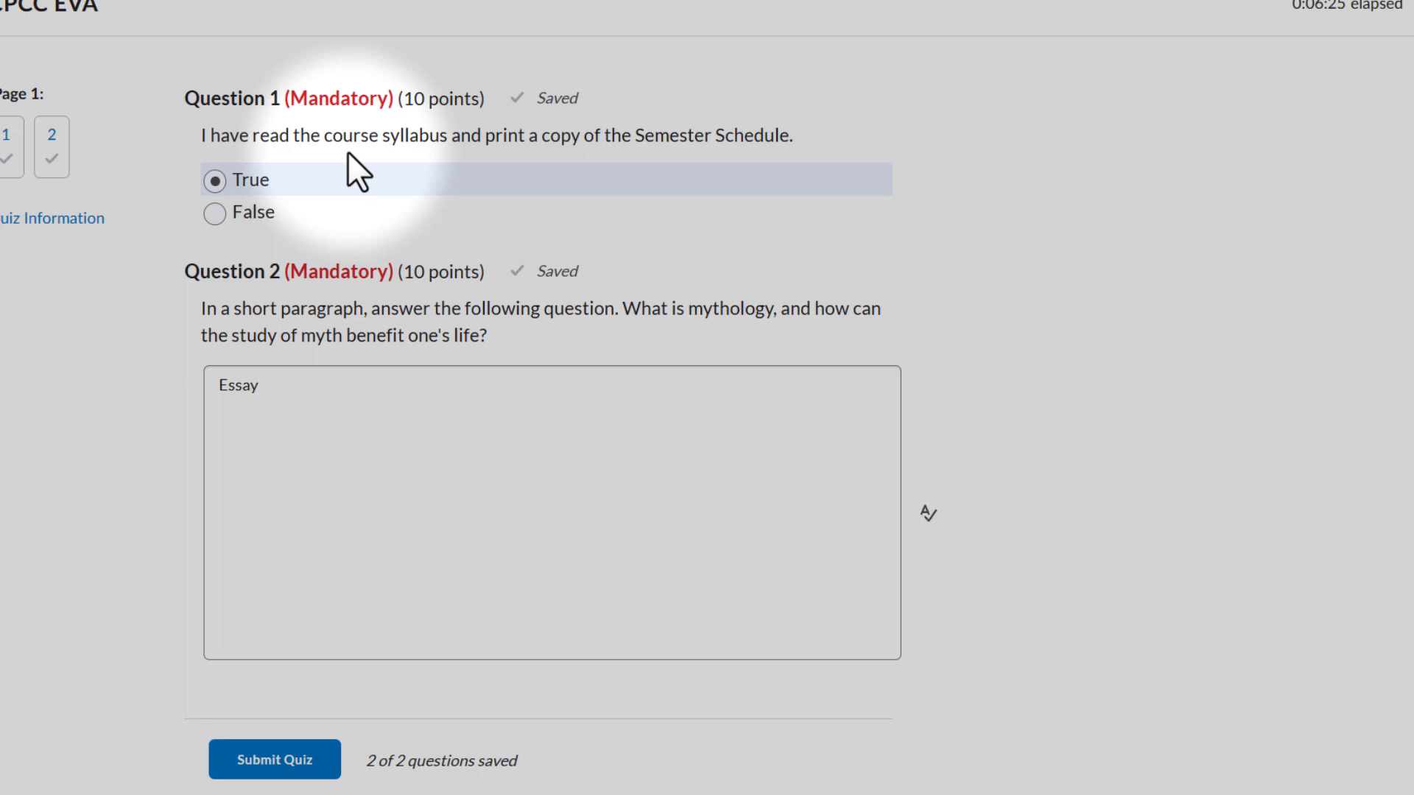
{"action": "scroll", "coordinate": [348, 152], "scroll_direction": "down", "scroll_amount": 2}
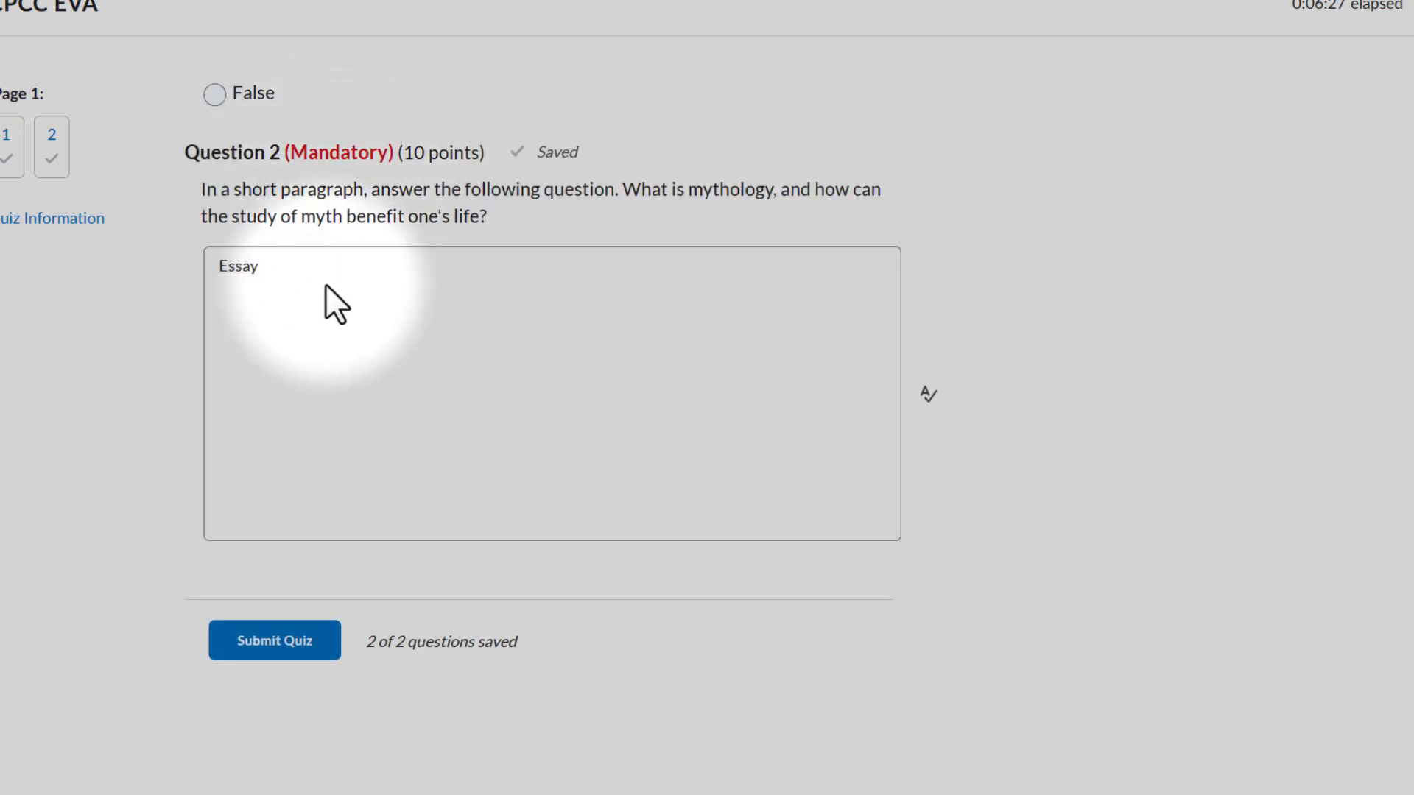
{"action": "left_click", "coordinate": [266, 642]}
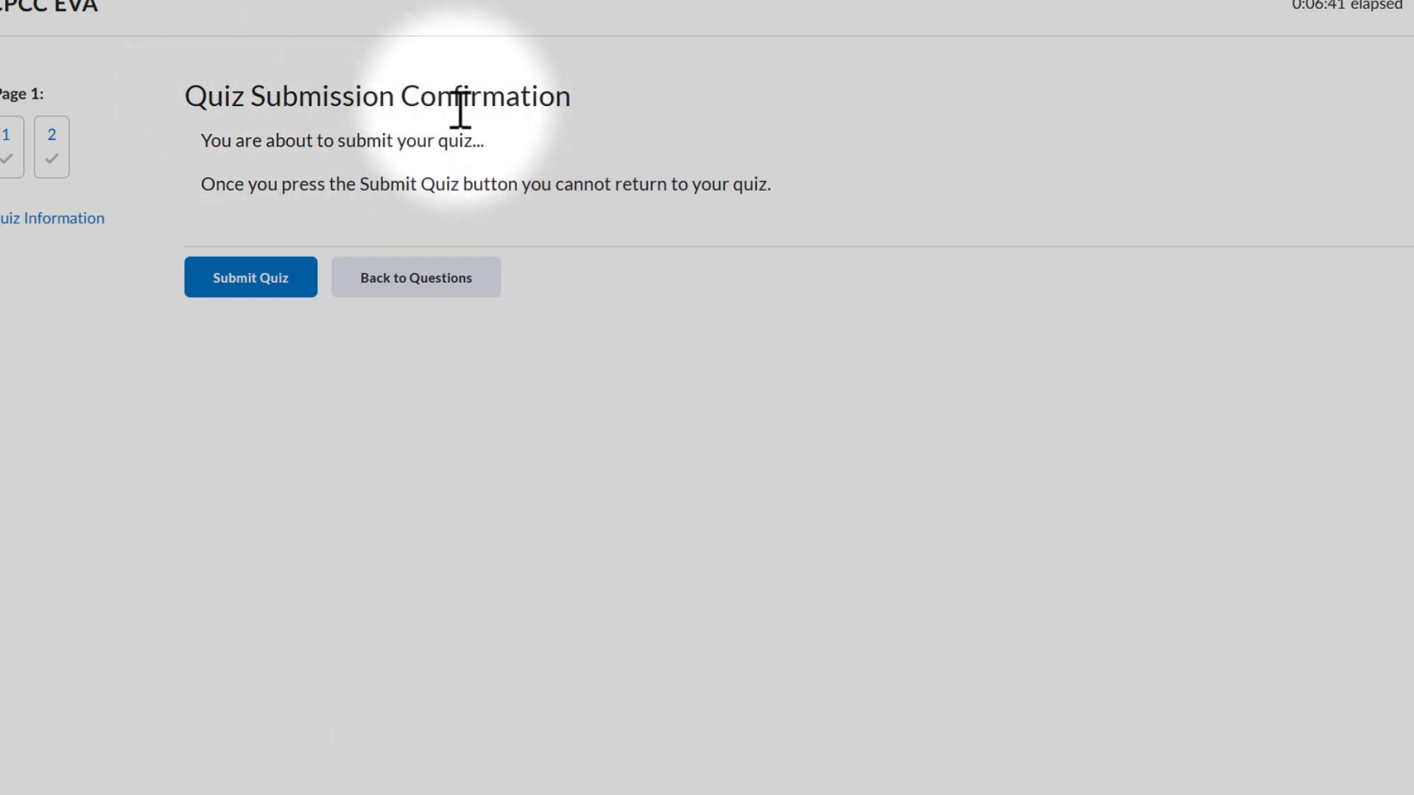
{"action": "left_click", "coordinate": [235, 289]}
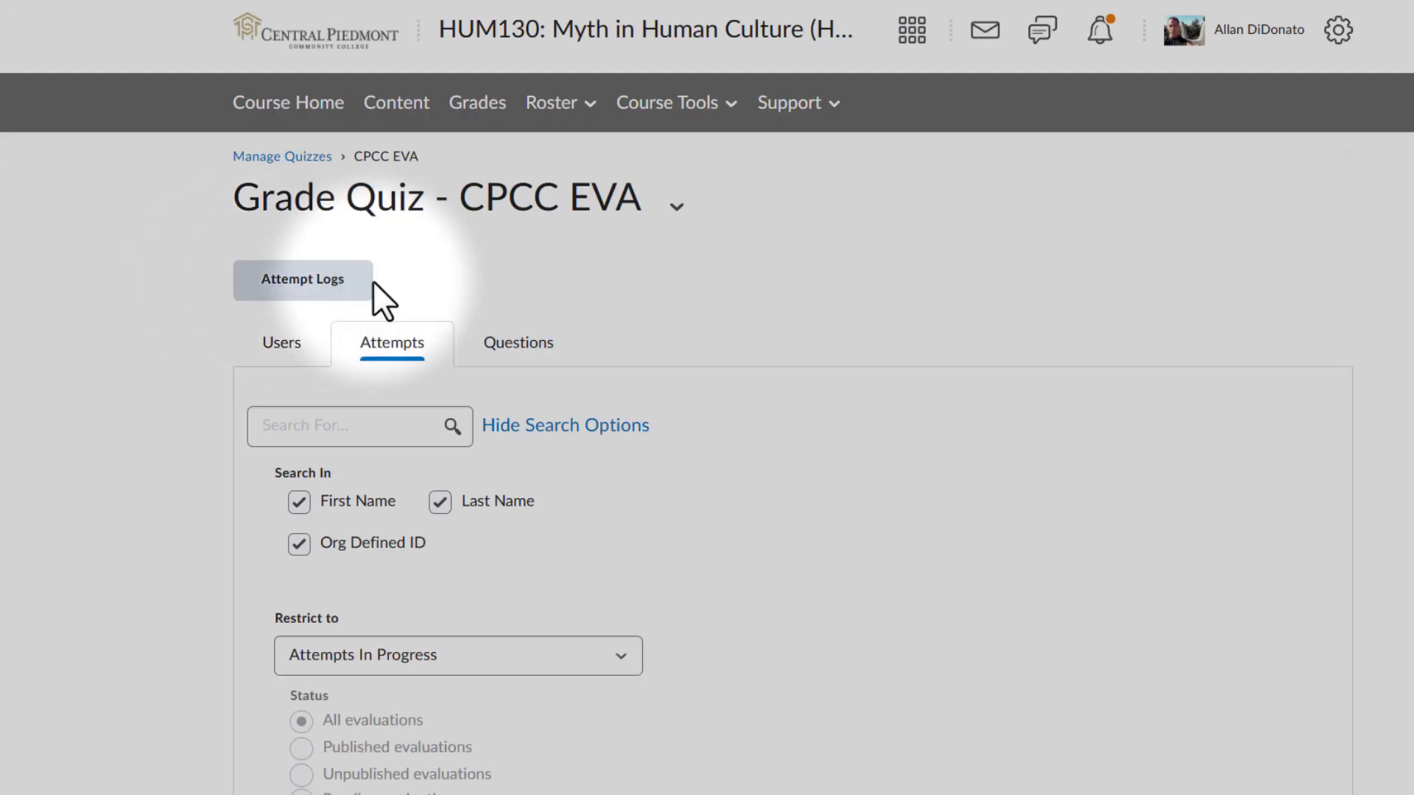
Step: Scroll the Attempts In Progress results to confirm no CPCC EVA attempts remain
{"action": "scroll", "coordinate": [612, 276], "scroll_direction": "down", "scroll_amount": 5}
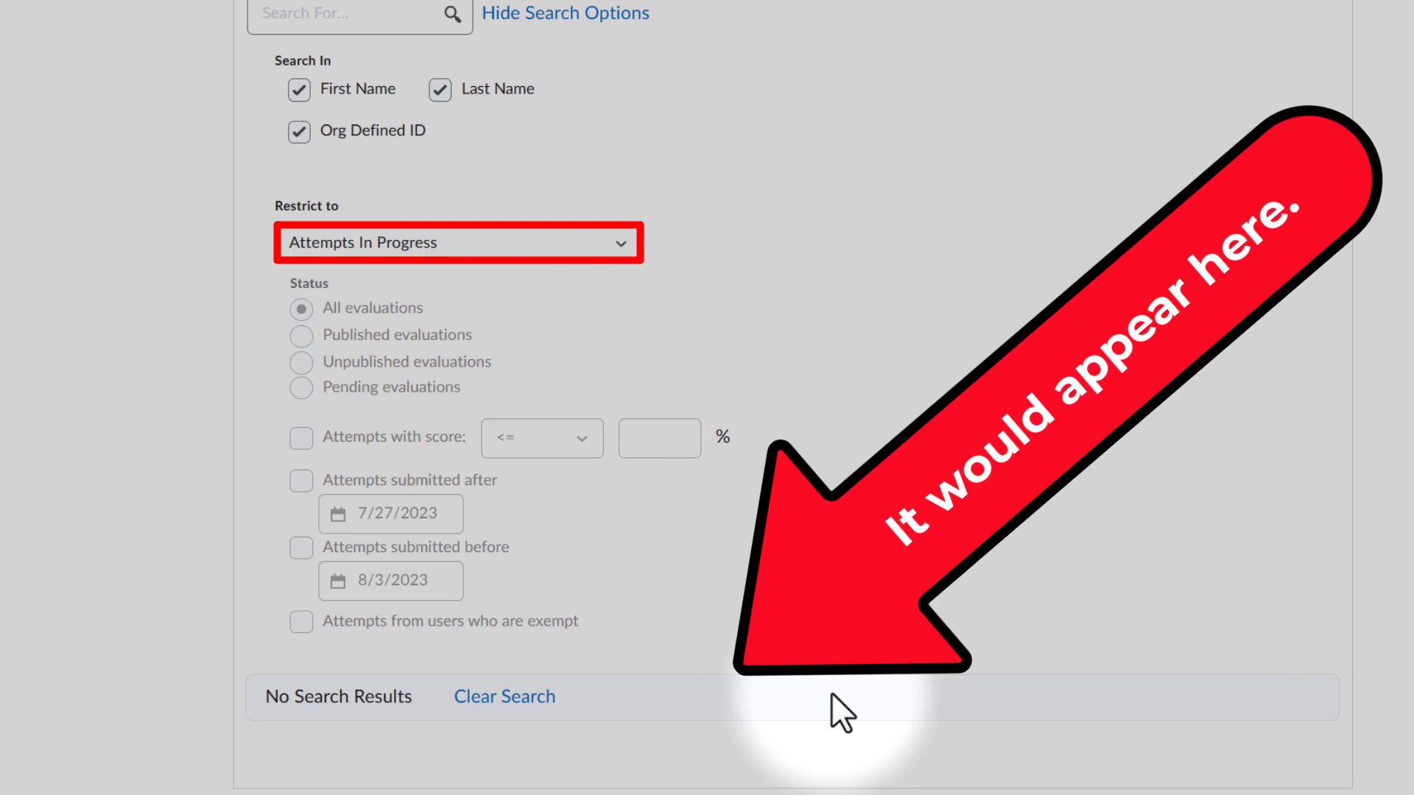
{"action": "scroll", "coordinate": [833, 693], "scroll_direction": "up", "scroll_amount": 5}
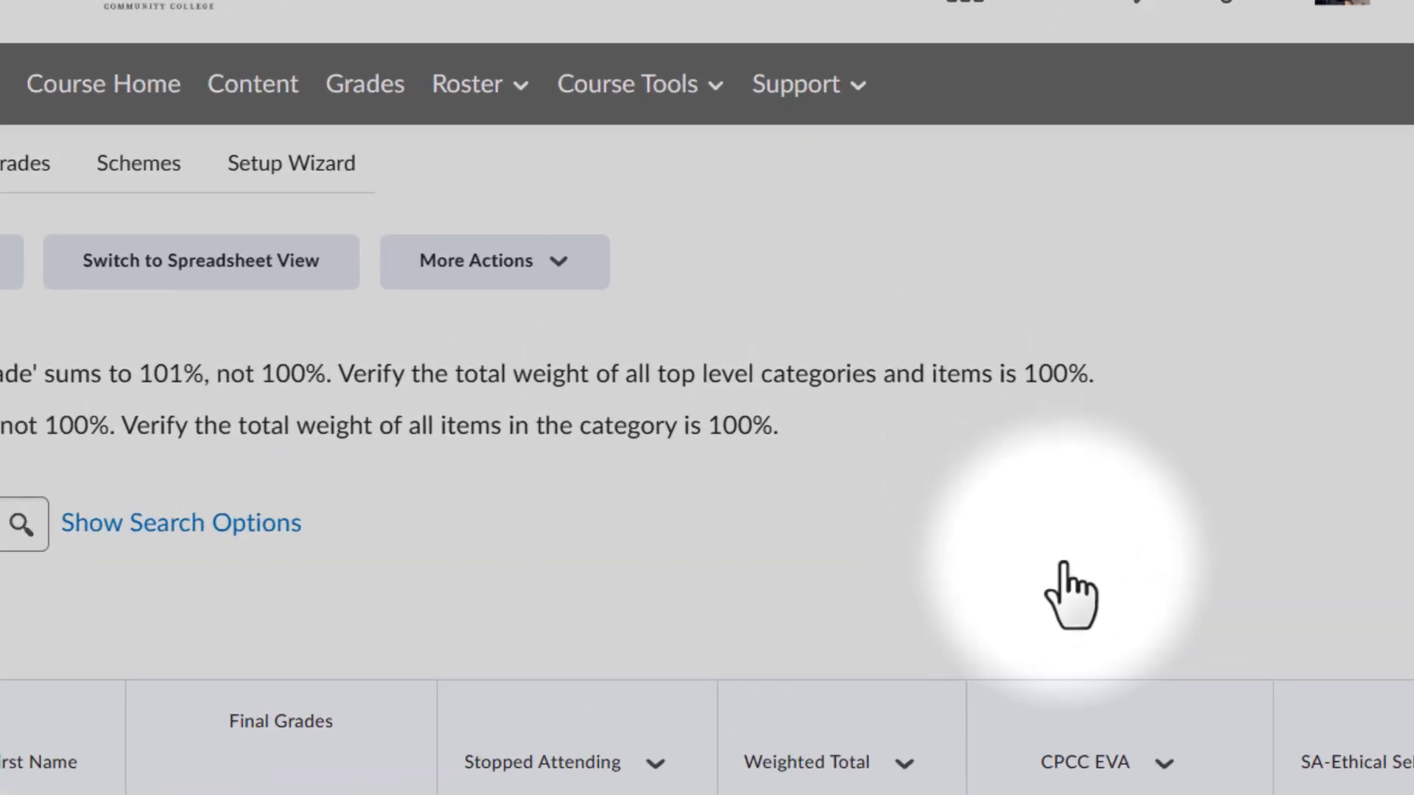
Step: Impersonate the test student from the course Classlist in Course Admin
{"action": "left_click", "coordinate": [647, 81]}
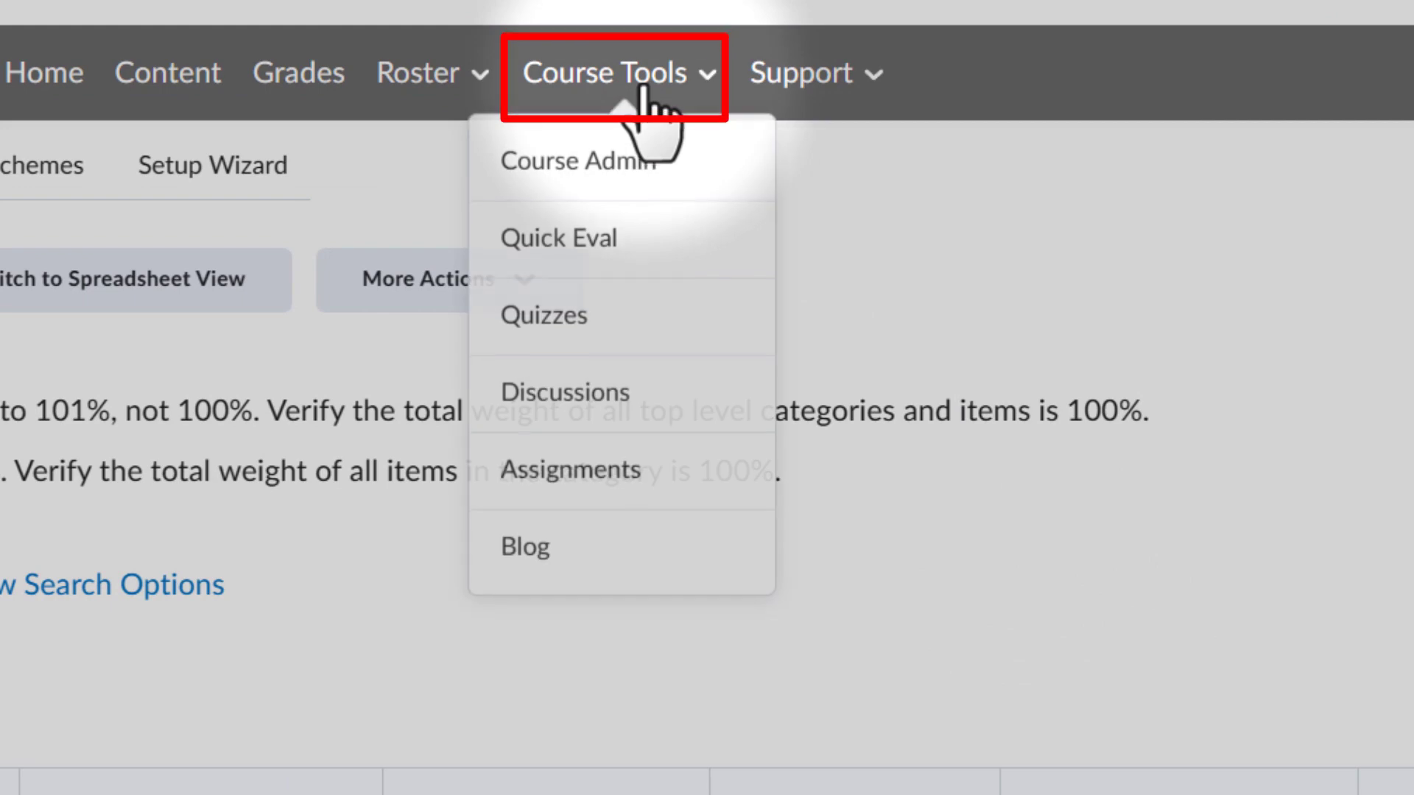
{"action": "left_click", "coordinate": [626, 151]}
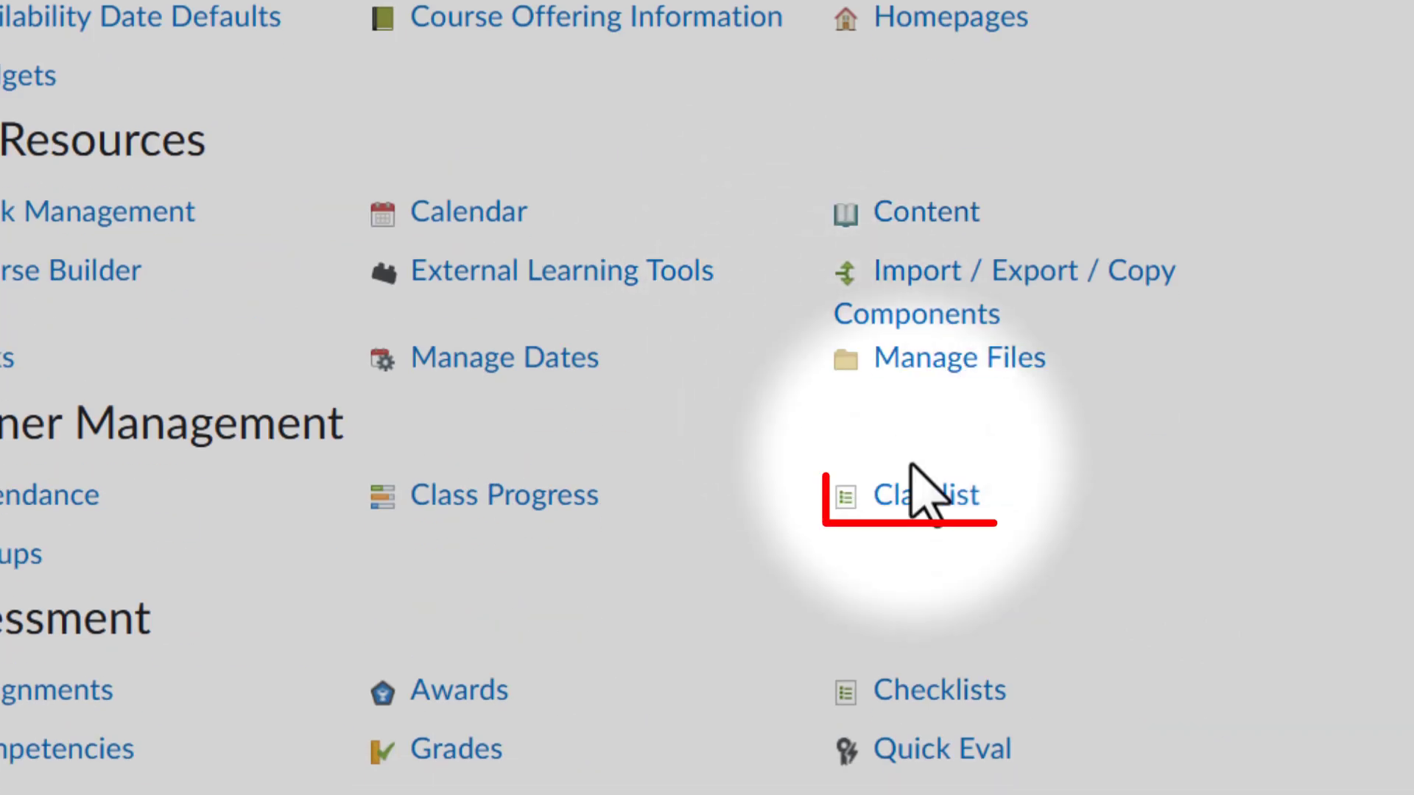
{"action": "left_click", "coordinate": [943, 508]}
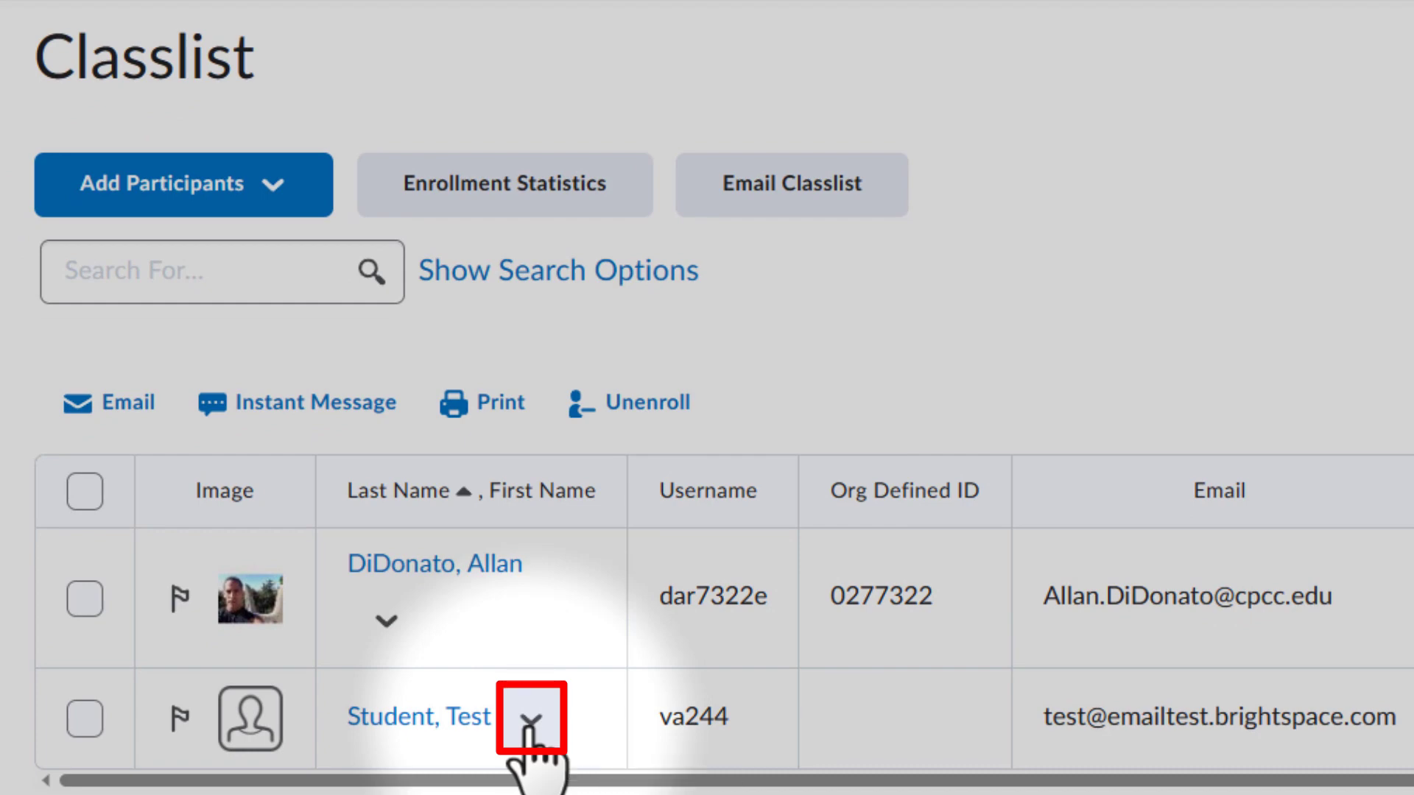
{"action": "left_click", "coordinate": [531, 722]}
{"action": "left_click", "coordinate": [579, 317]}
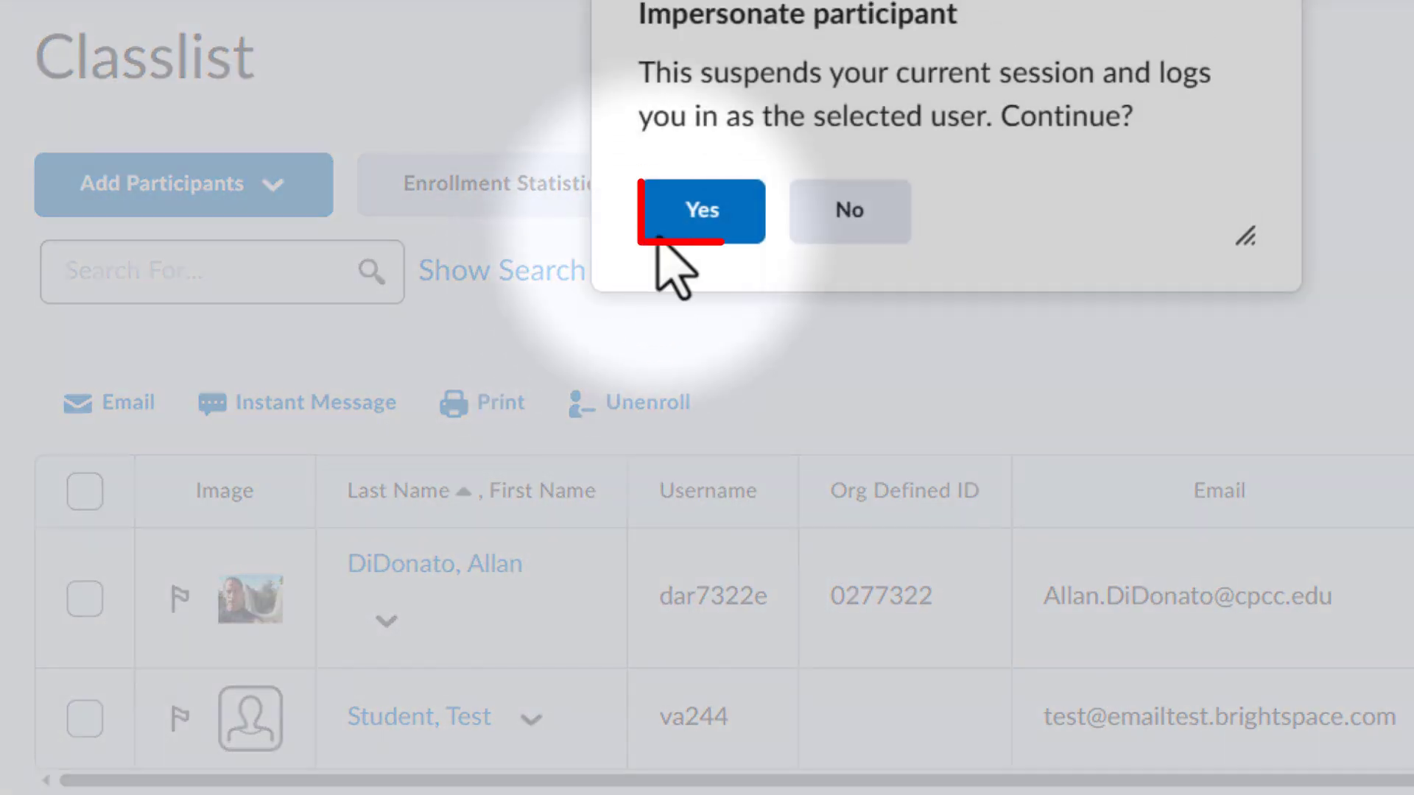
{"action": "left_click", "coordinate": [696, 217]}
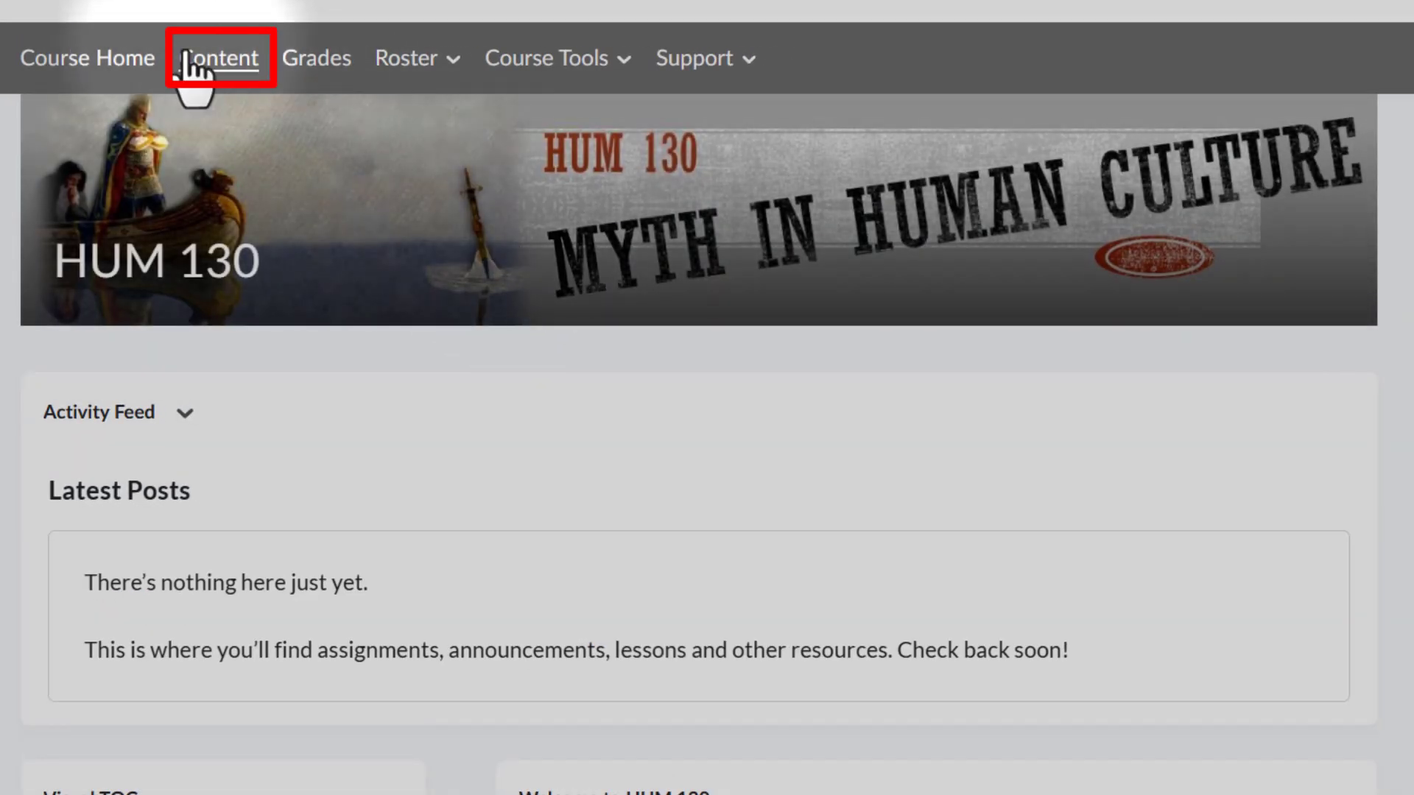
Step: Expand the Coursework module in Content to confirm Unit 1 now appears
{"action": "left_click", "coordinate": [188, 55]}
{"action": "left_click", "coordinate": [124, 284]}
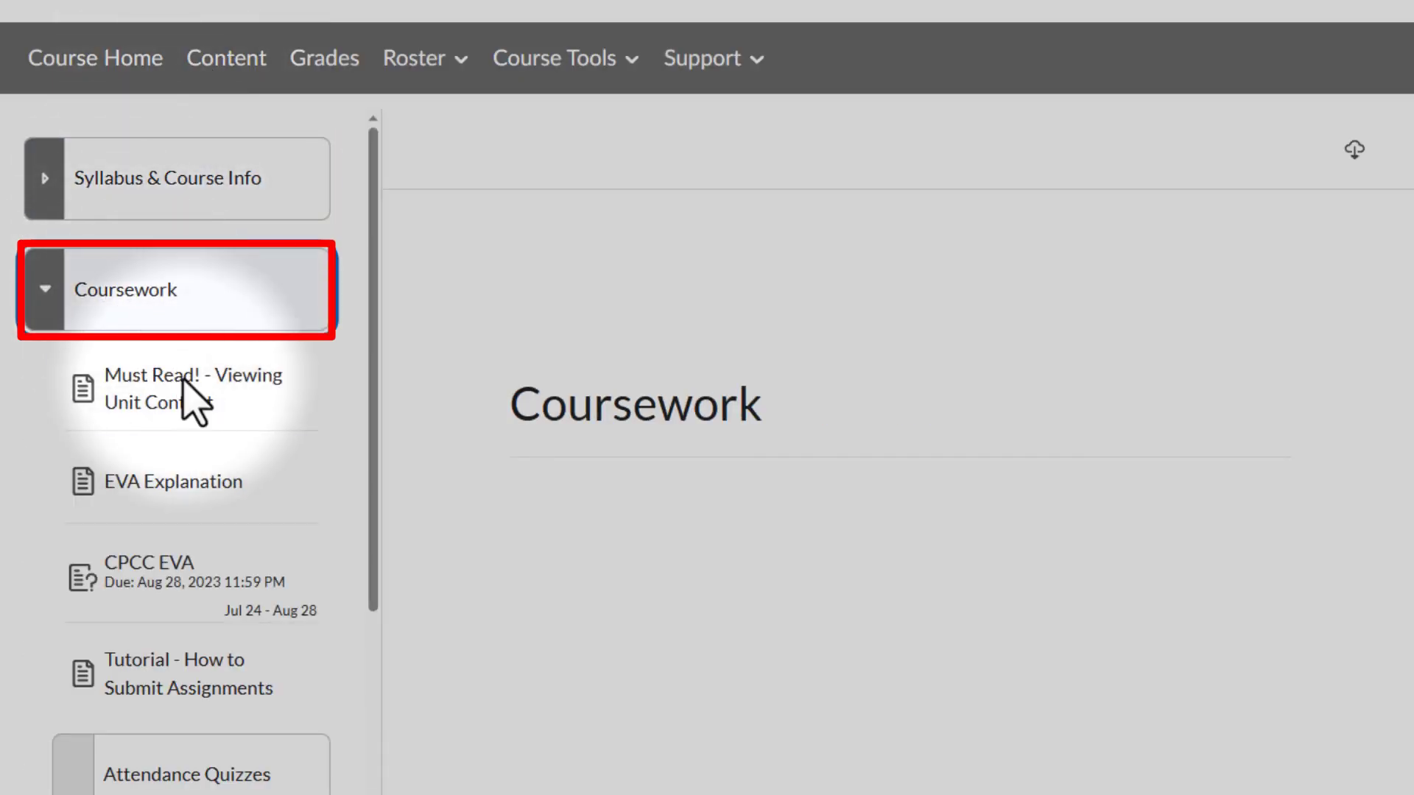
{"action": "scroll", "coordinate": [169, 387], "scroll_direction": "down", "scroll_amount": 5}
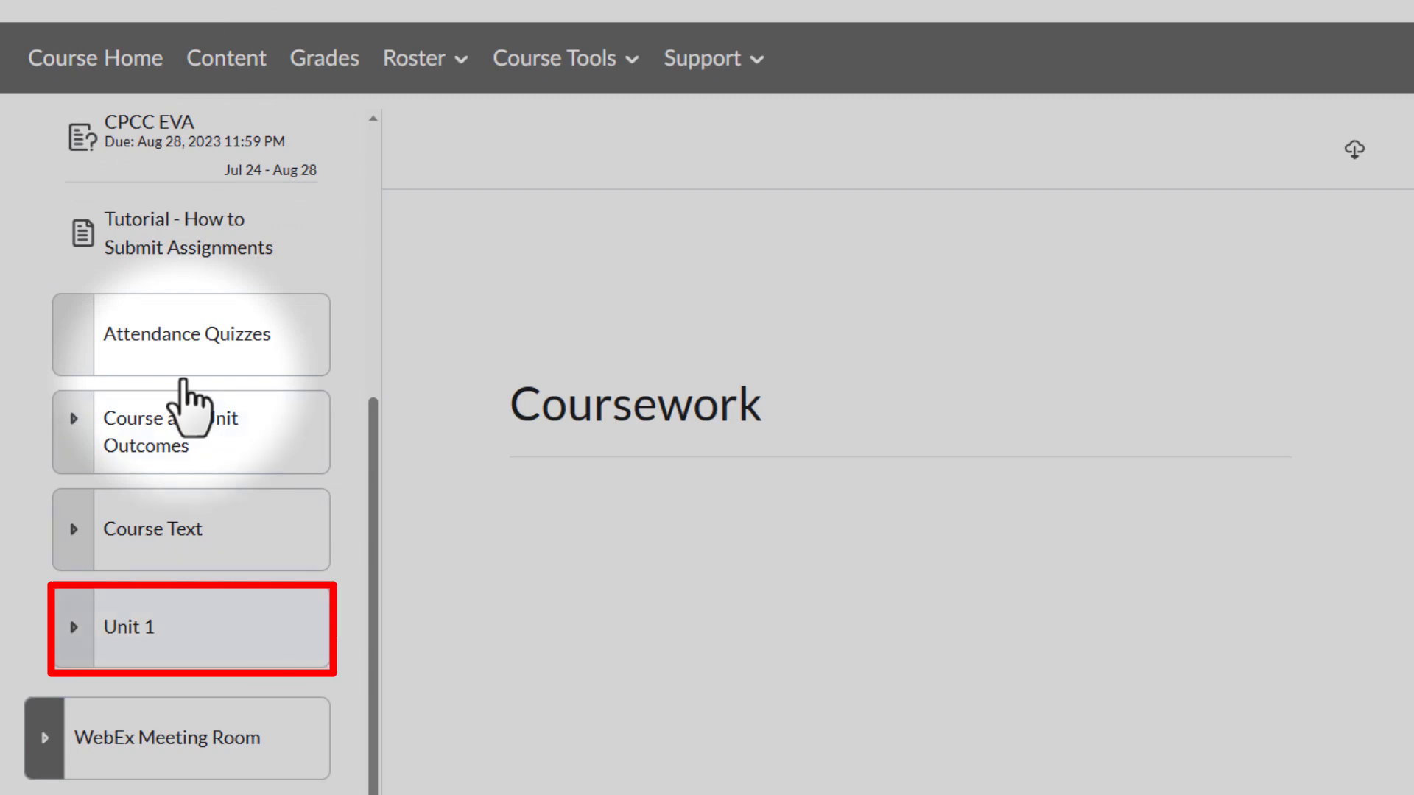